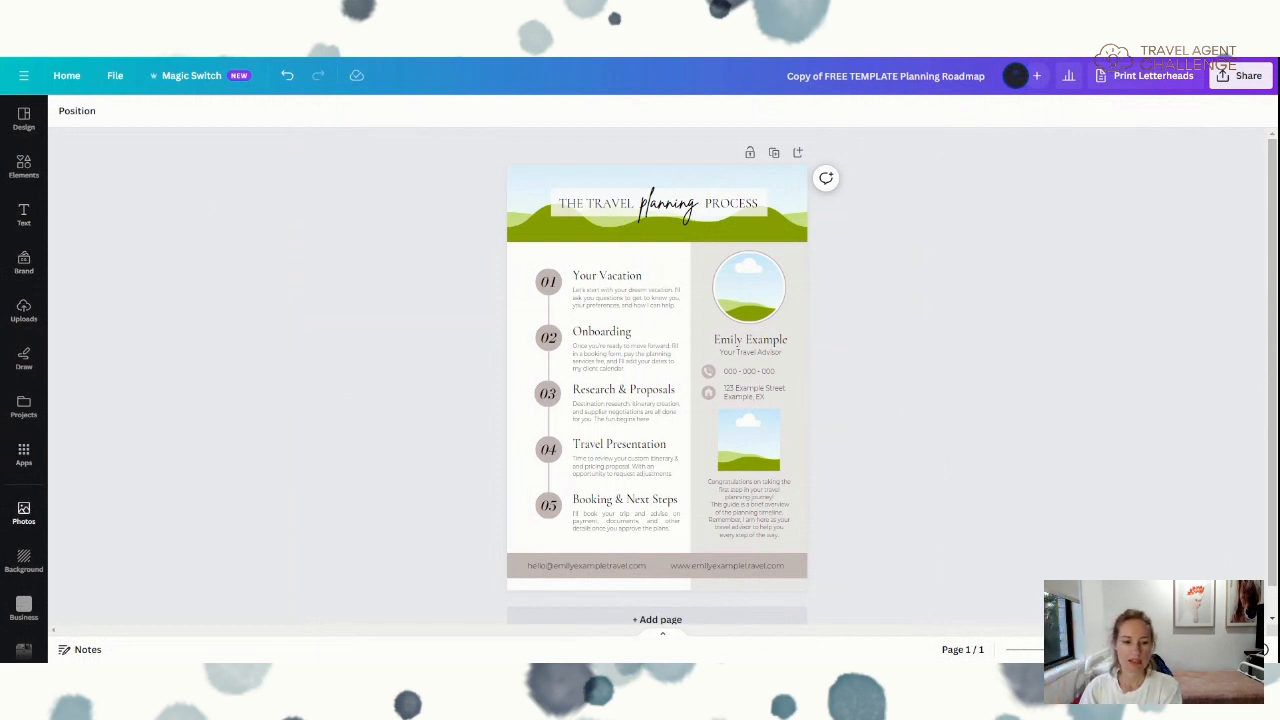
# - Search the stock photos for "beach" and fill the header frame with the aerial photo of pink sand and teal sea
pyautogui.click(24, 512)
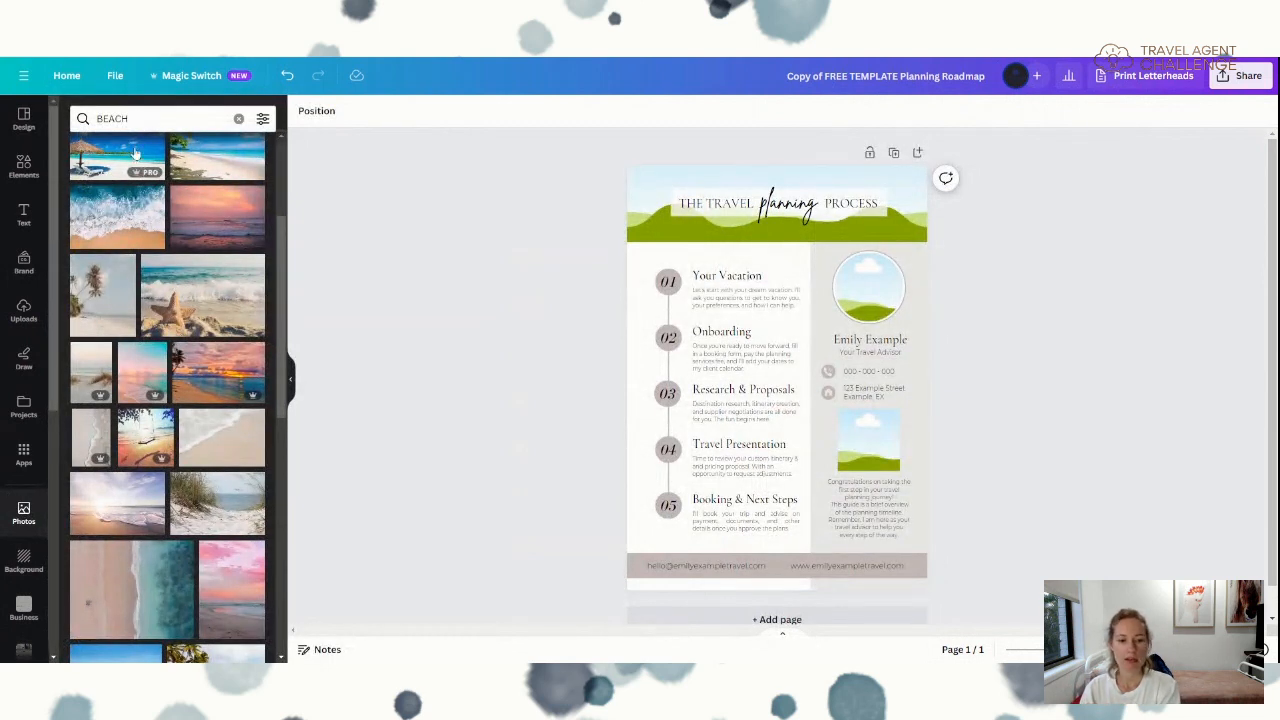
pyautogui.click(143, 118)
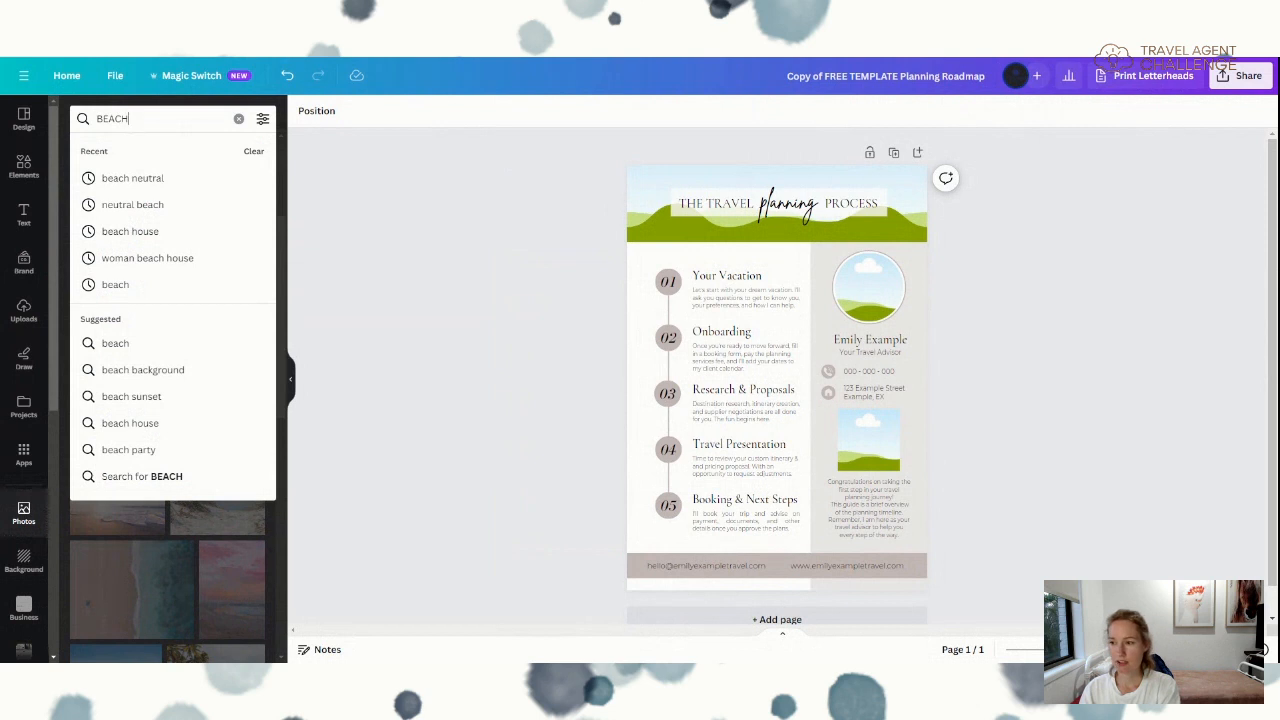
pyautogui.click(118, 343)
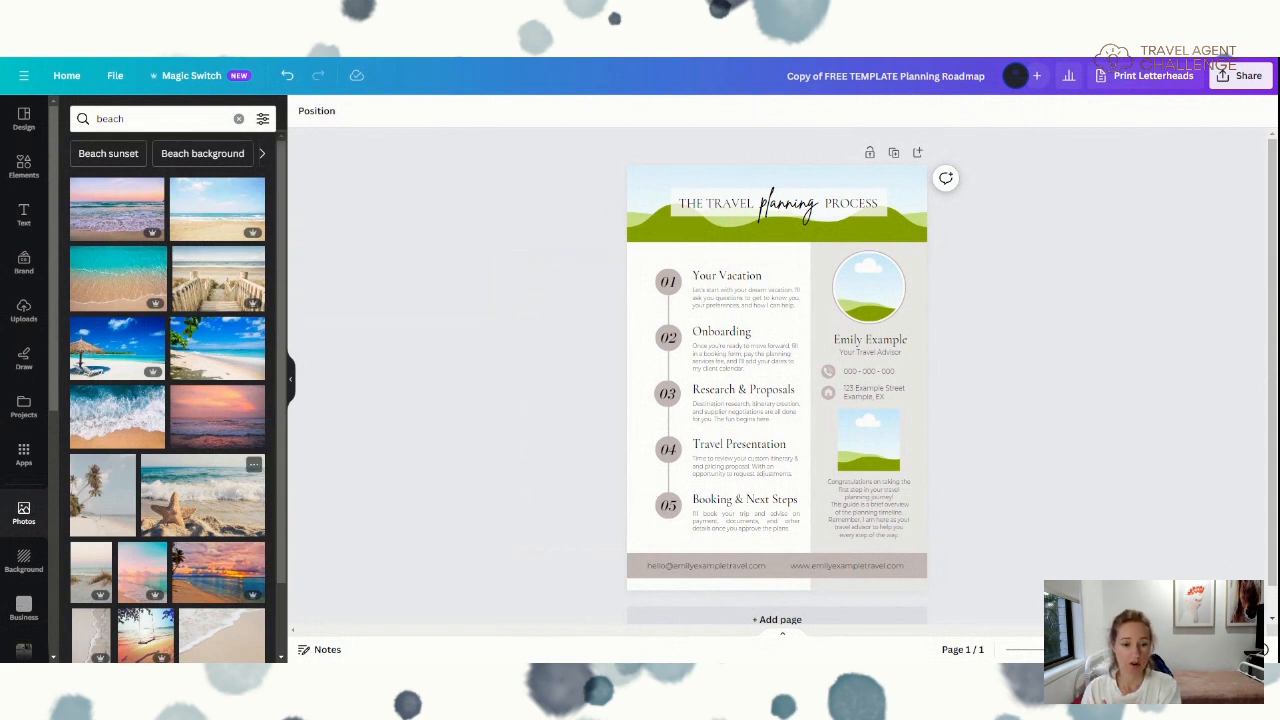
pyautogui.scroll(-1, 150, 508)
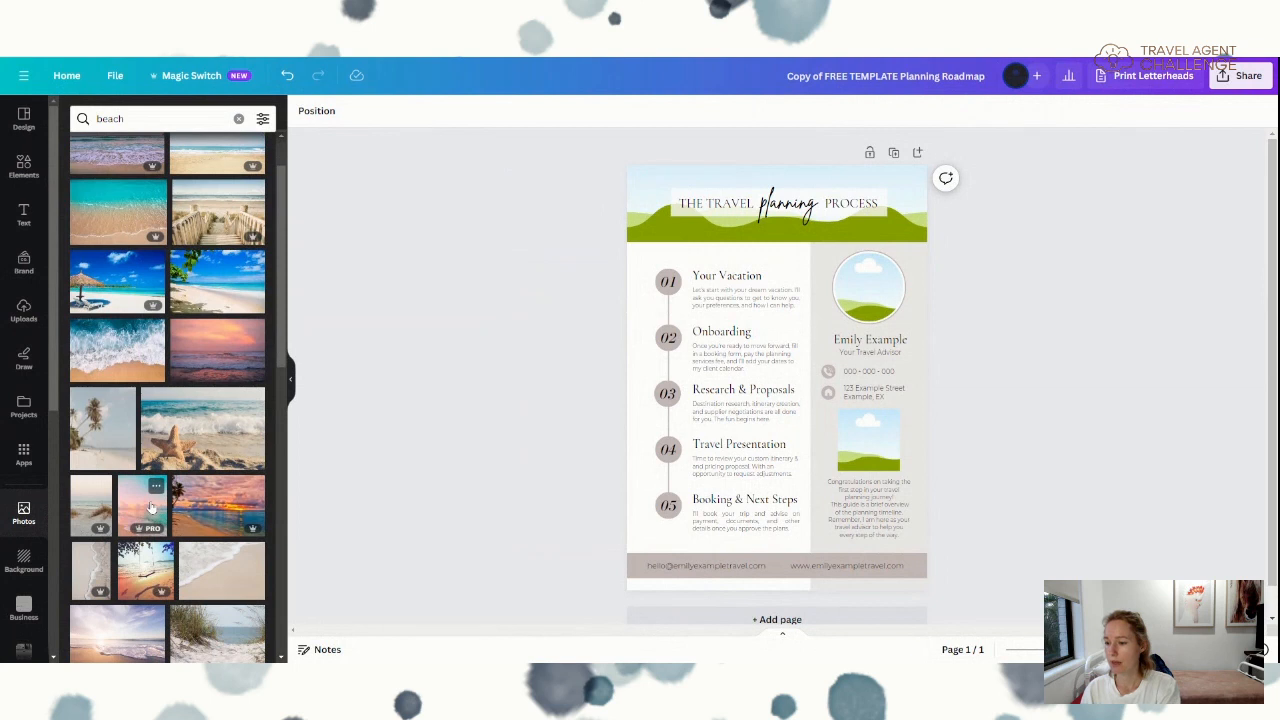
pyautogui.scroll(-2, 150, 508)
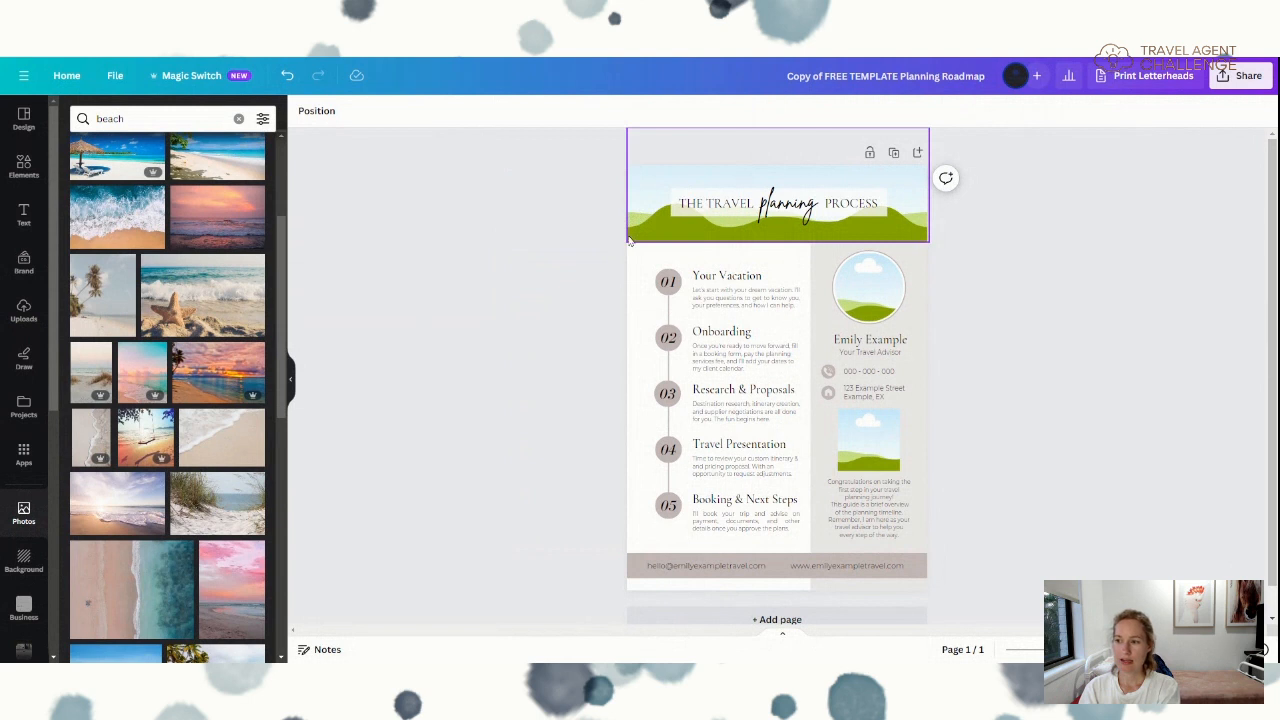
pyautogui.click(480, 337)
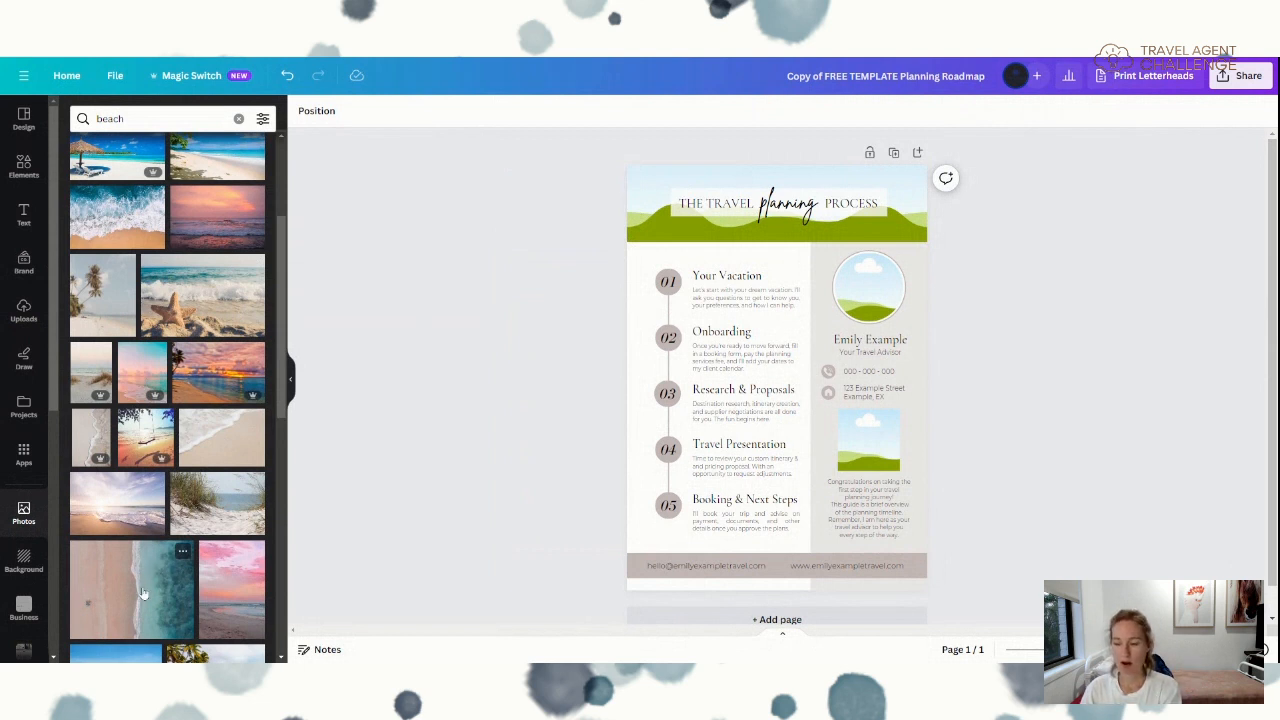
pyautogui.moveTo(143, 594); pyautogui.dragTo(624, 309)
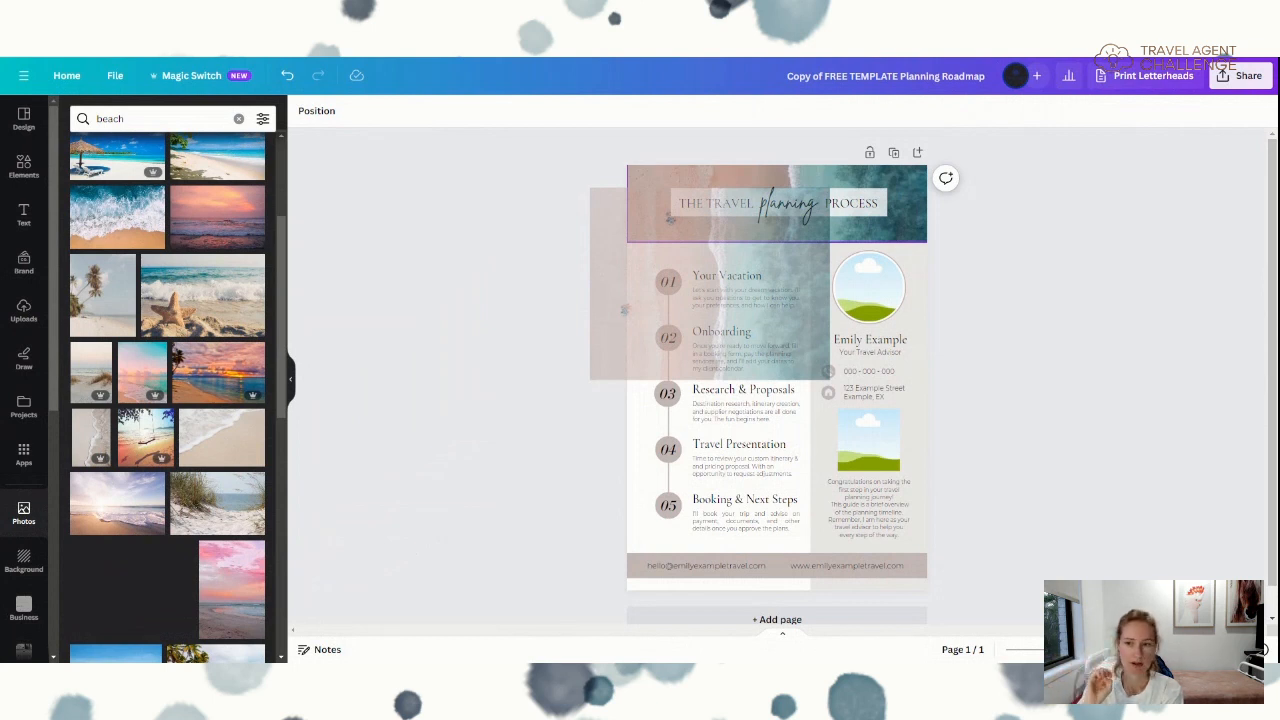
pyautogui.moveTo(700, 215); pyautogui.dragTo(700, 215)
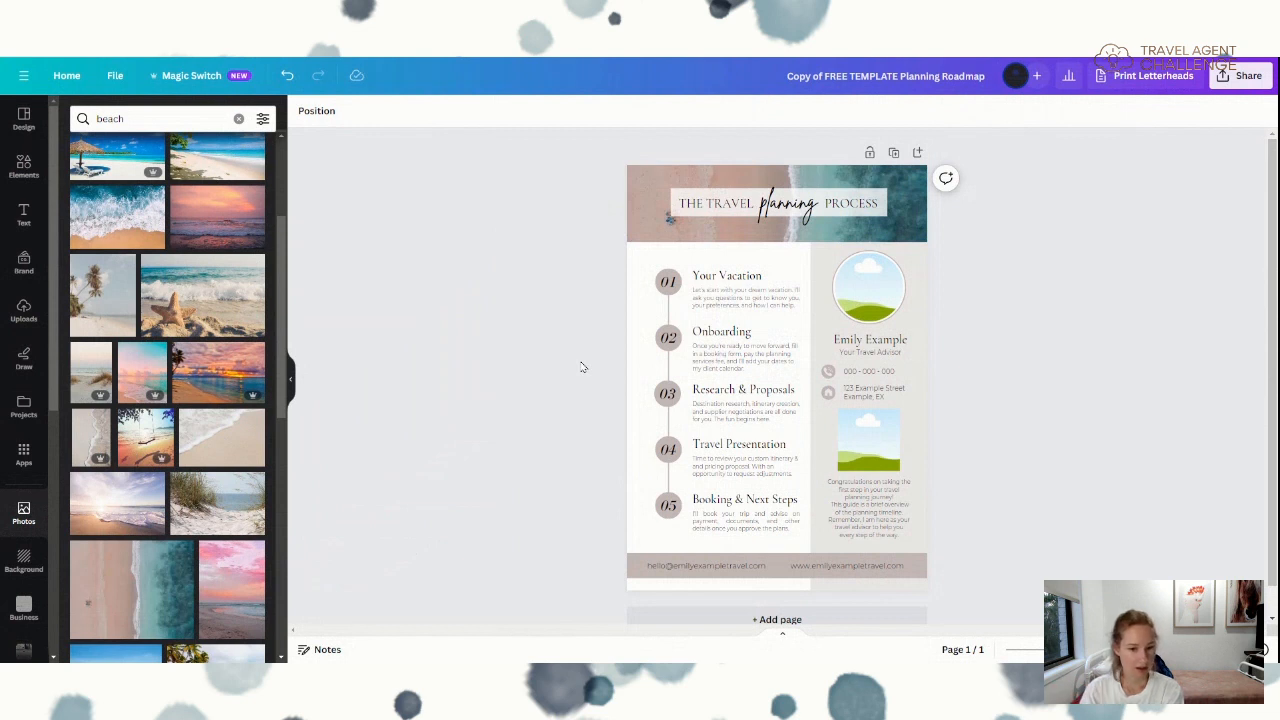
# - Shift the beach photo slightly upward within the header frame's crop and apply the change
pyautogui.click(892, 236)
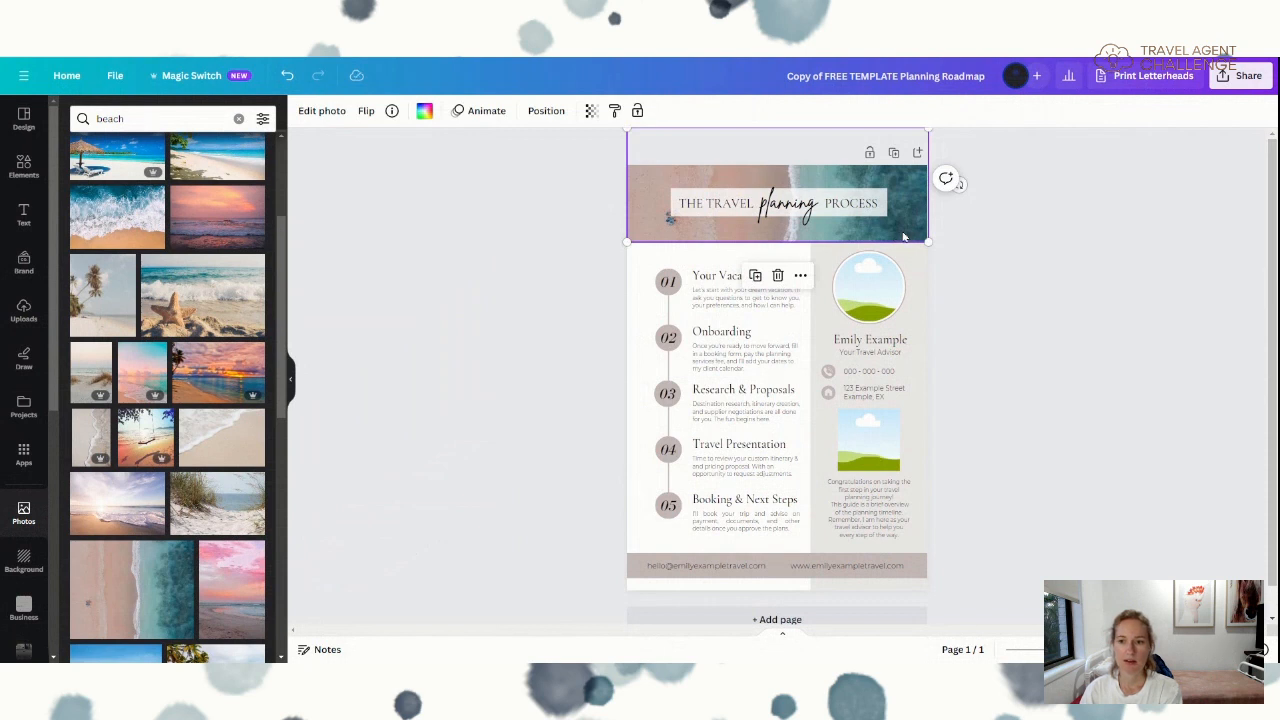
pyautogui.doubleClick(906, 232)
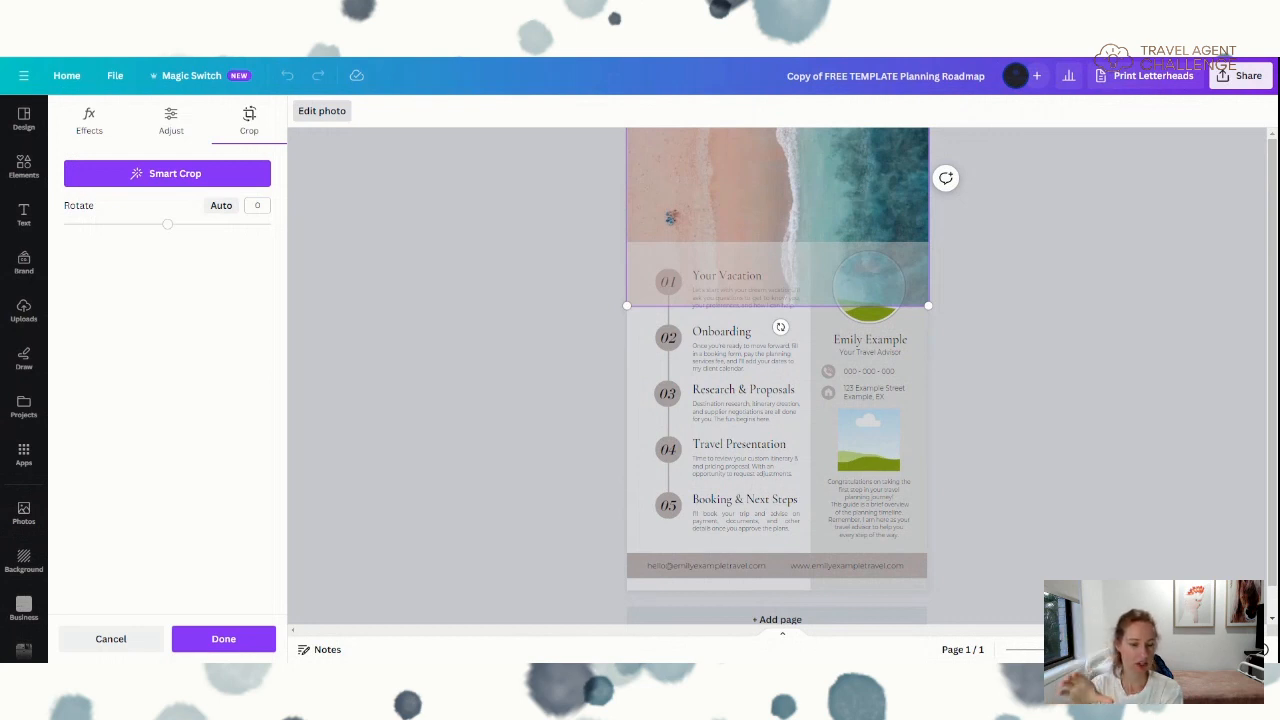
pyautogui.moveTo(865, 197)
pyautogui.mouseDown()
pyautogui.moveTo(867, 226)
pyautogui.moveTo(874, 149)
pyautogui.moveTo(863, 194)
pyautogui.mouseUp()
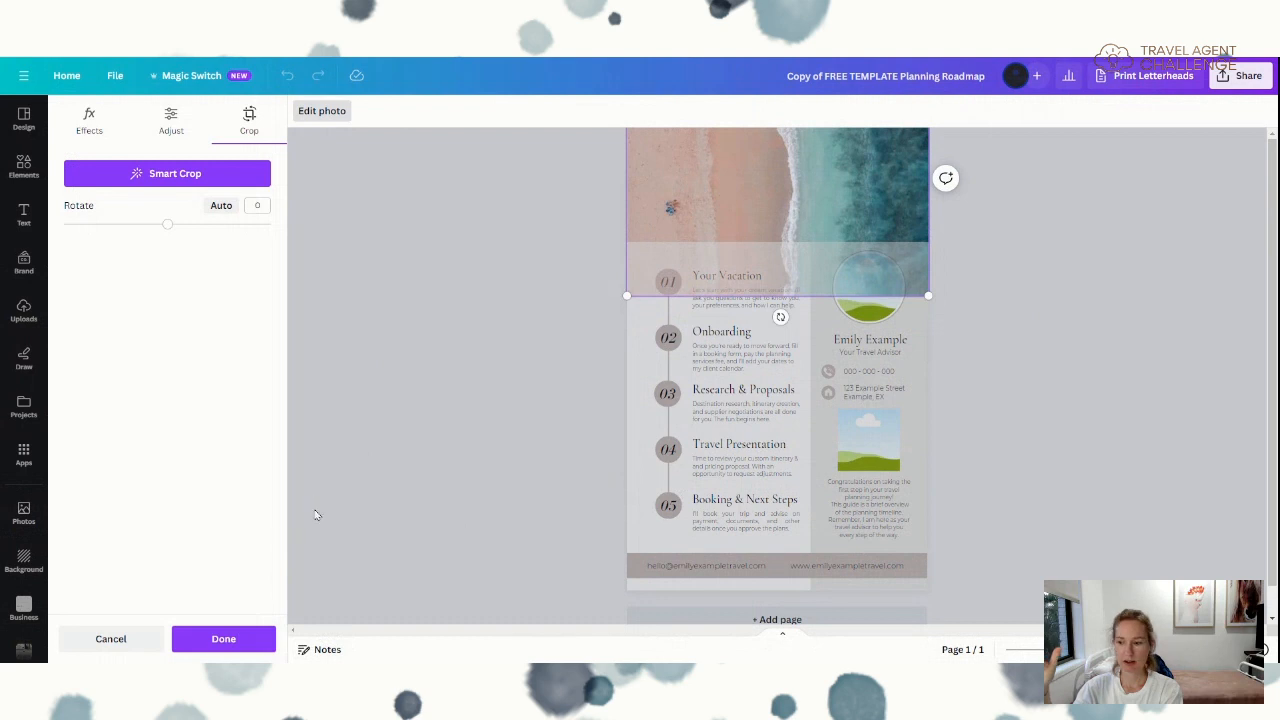
pyautogui.click(234, 643)
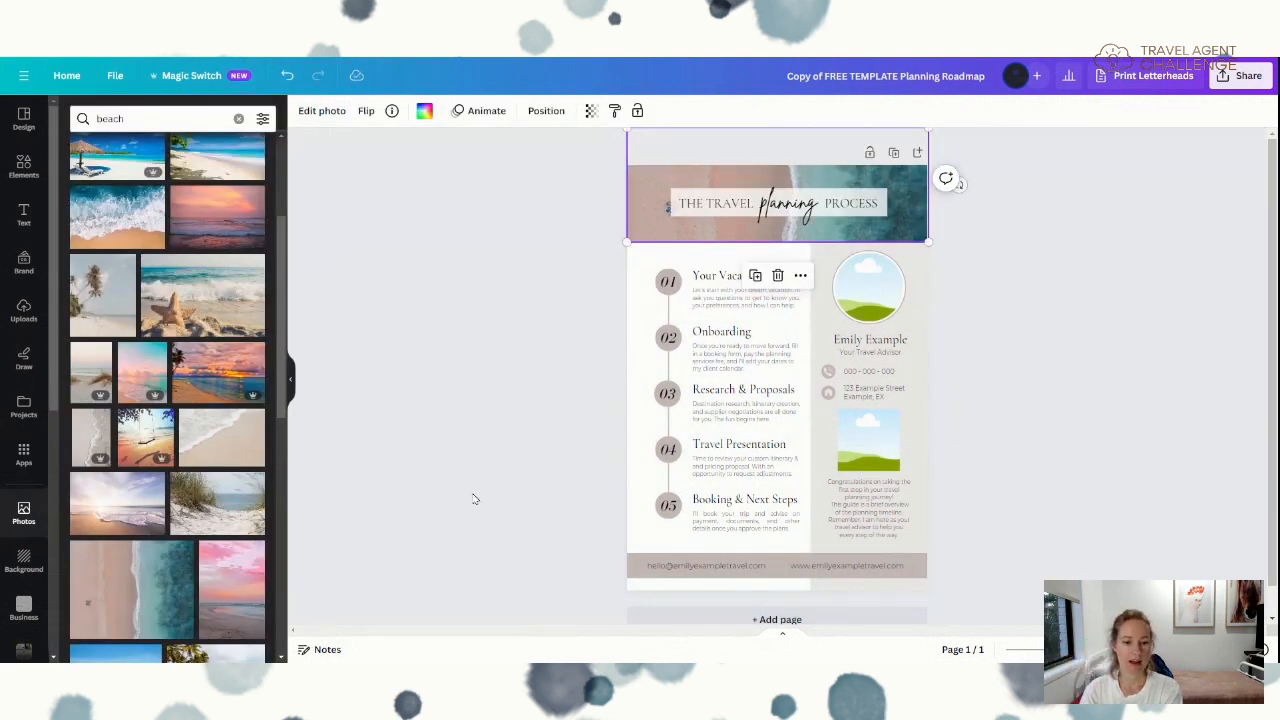
pyautogui.click(491, 471)
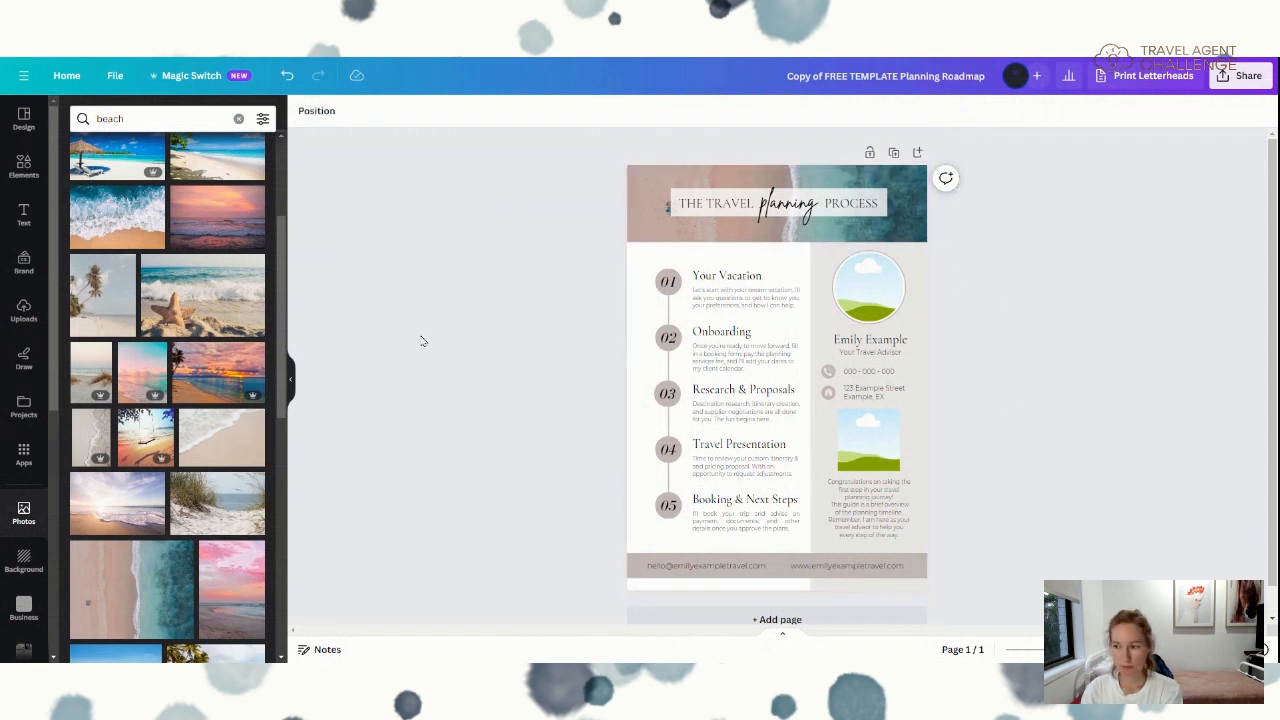
# - Fill the circular frame with the uploaded portrait of the seated woman in black and shift it slightly downward within the crop
pyautogui.click(290, 380)
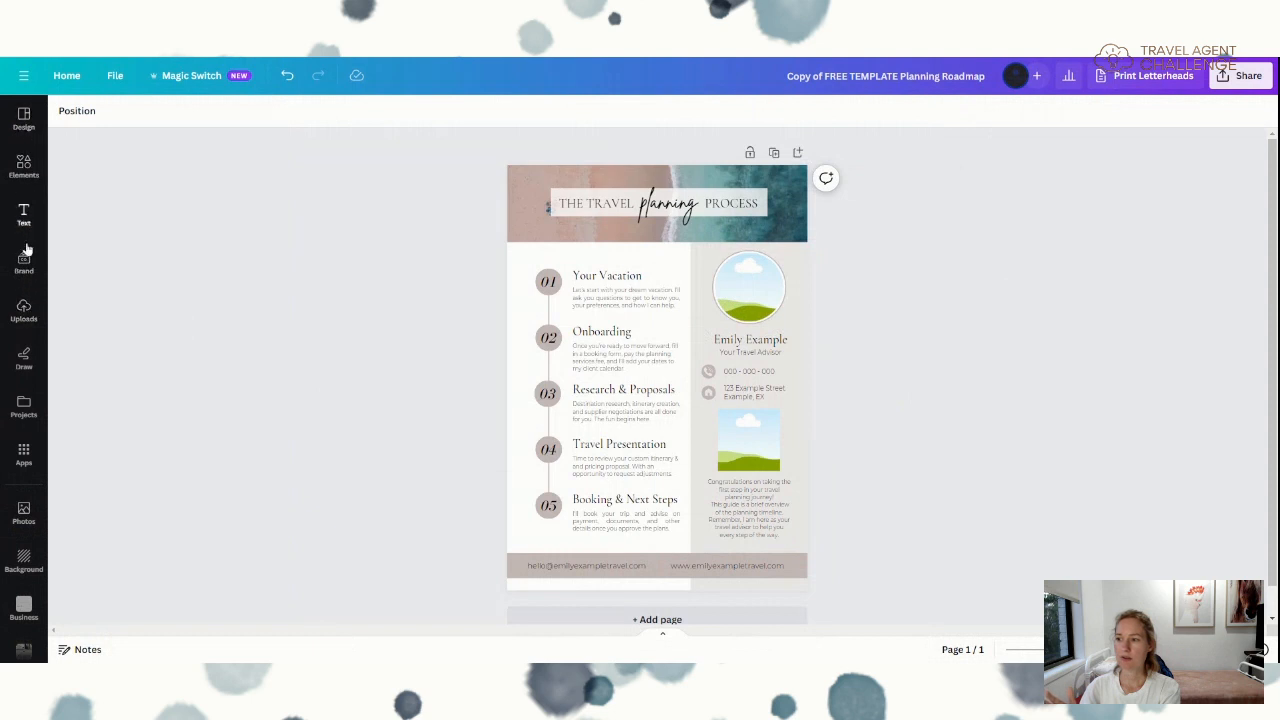
pyautogui.click(24, 311)
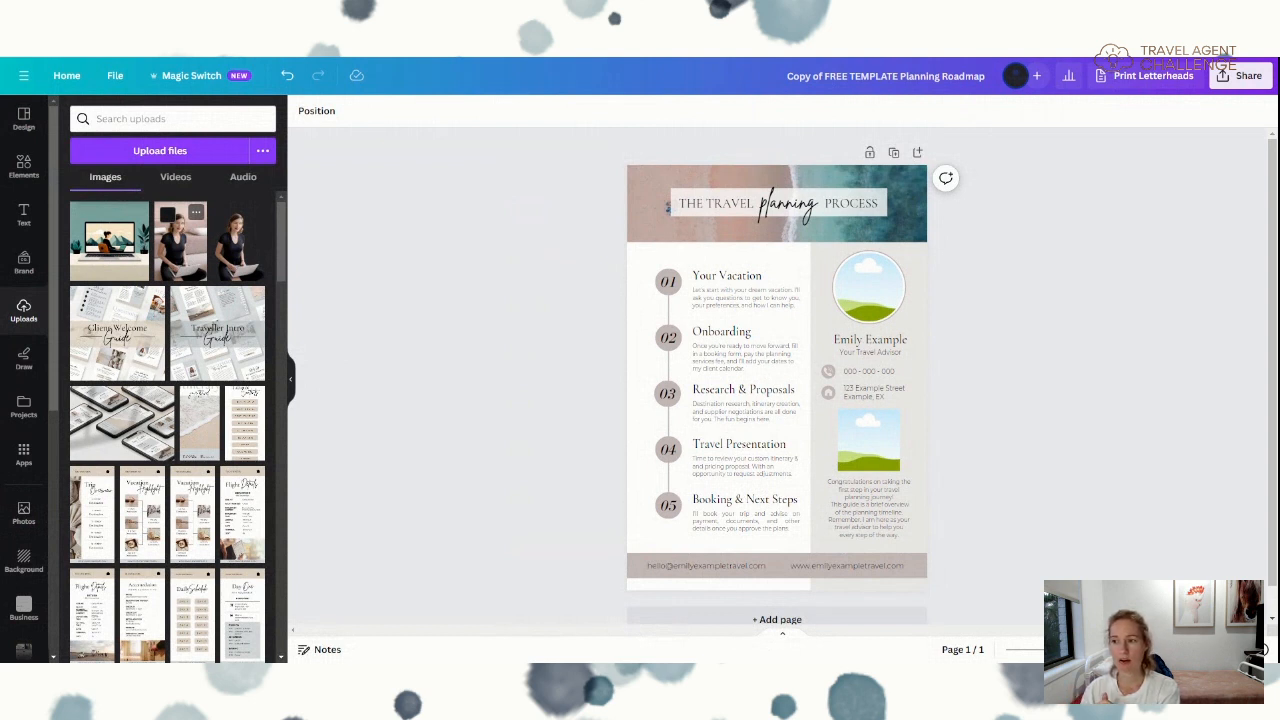
pyautogui.moveTo(183, 256); pyautogui.dragTo(934, 396)
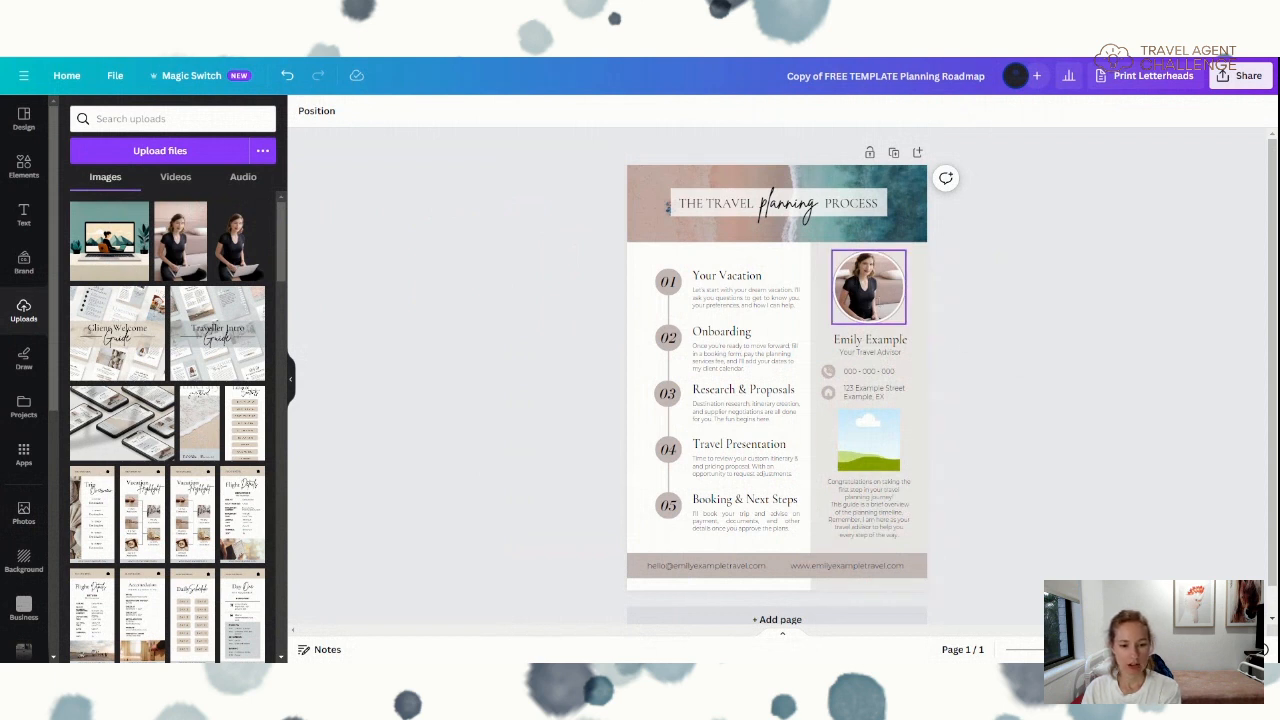
pyautogui.doubleClick(880, 300)
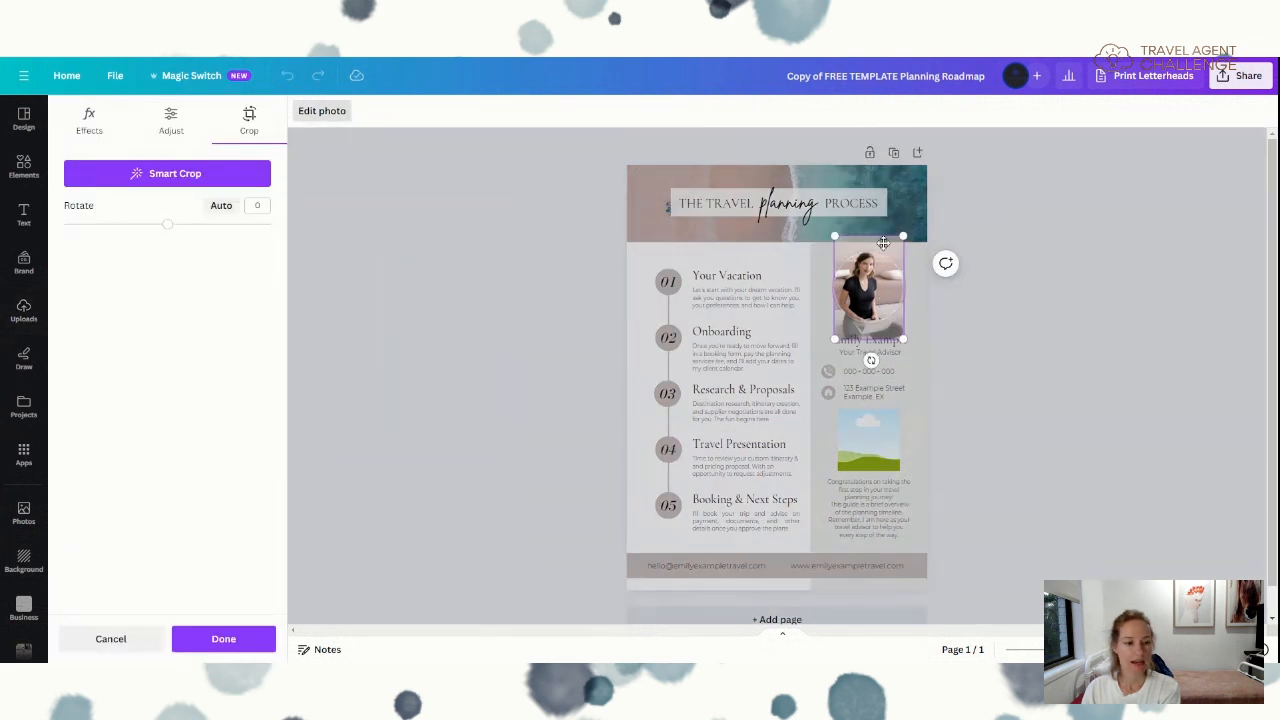
pyautogui.moveTo(868, 278); pyautogui.dragTo(868, 288)
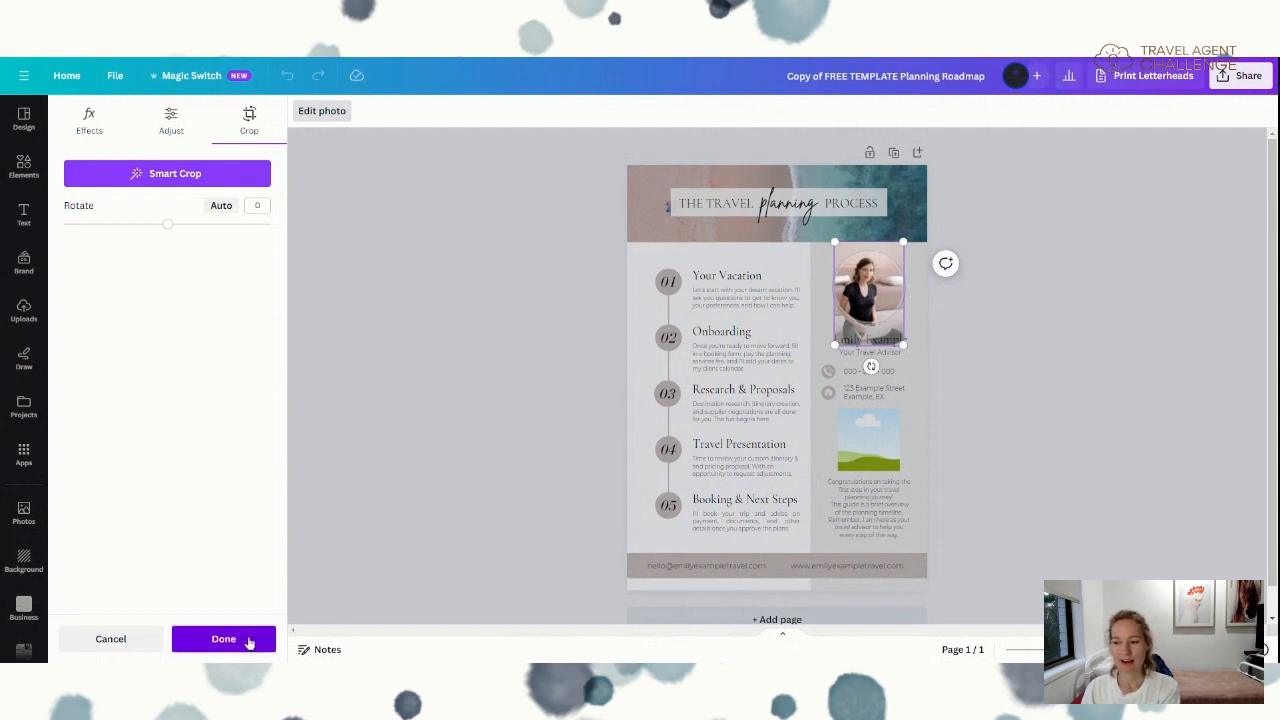
pyautogui.click(1024, 397)
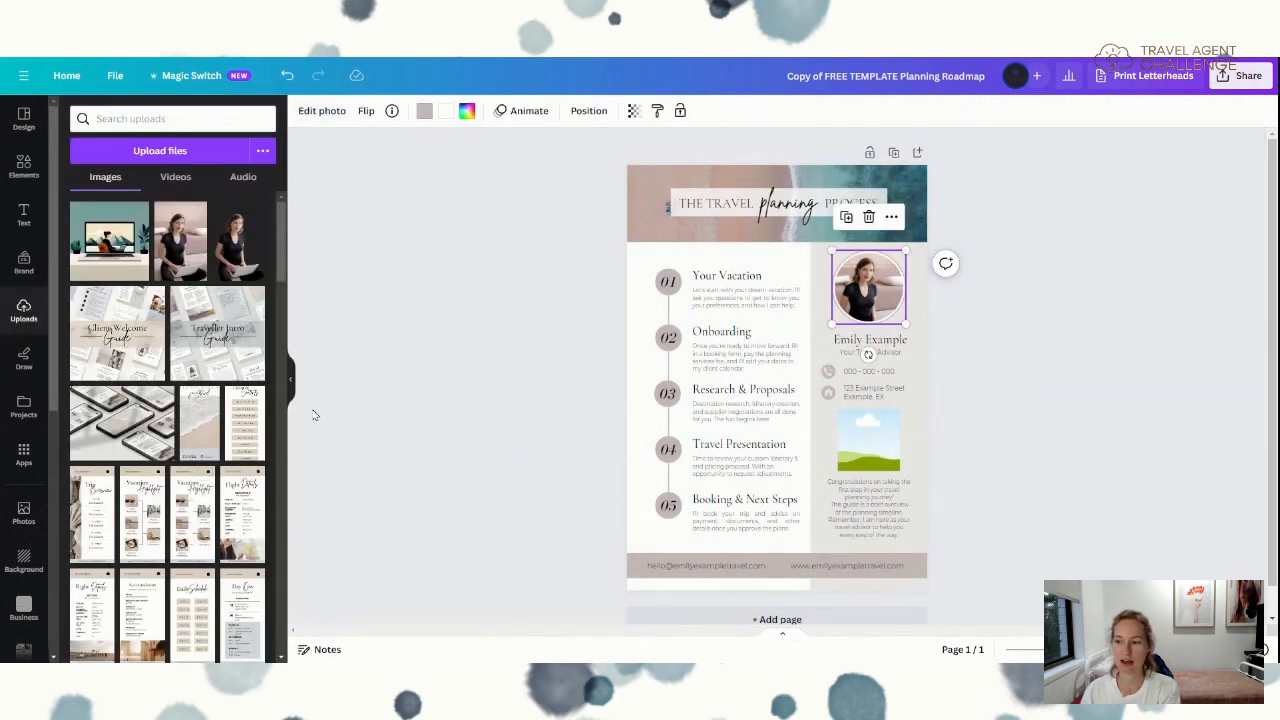
pyautogui.click(447, 423)
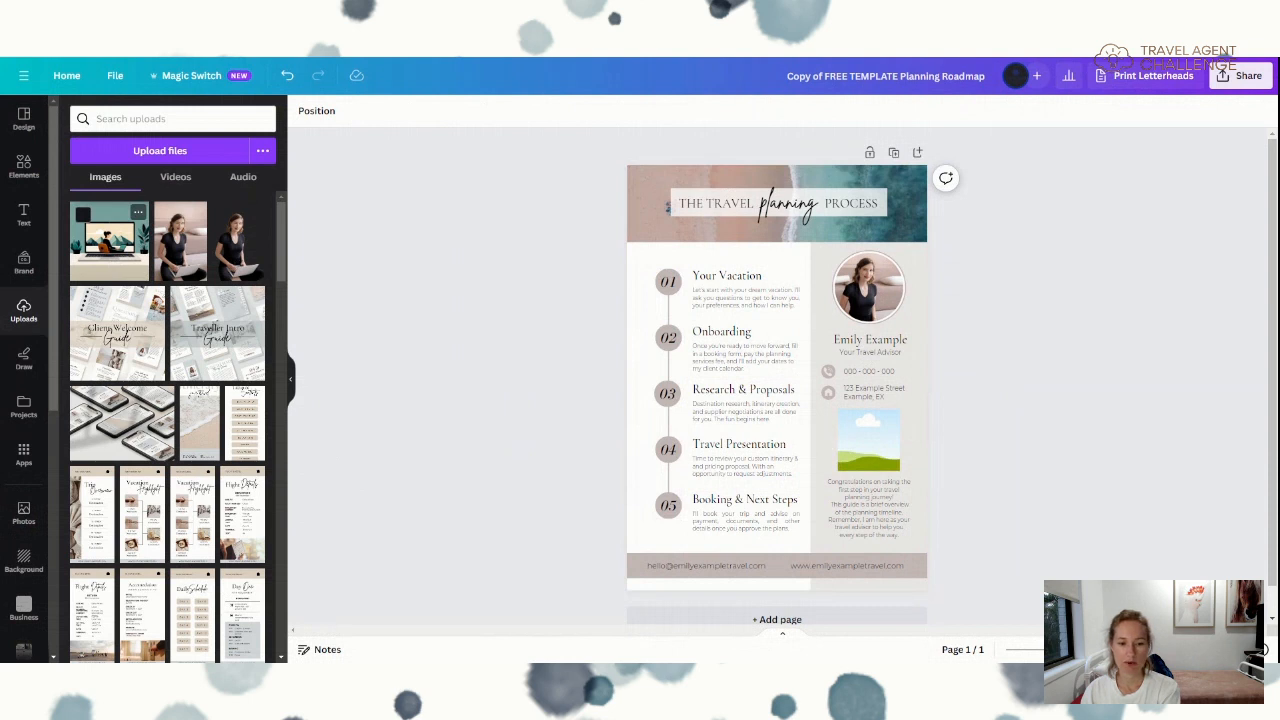
# - Fill the square frame below the contact details with the uploaded laptop illustration
pyautogui.click(112, 259)
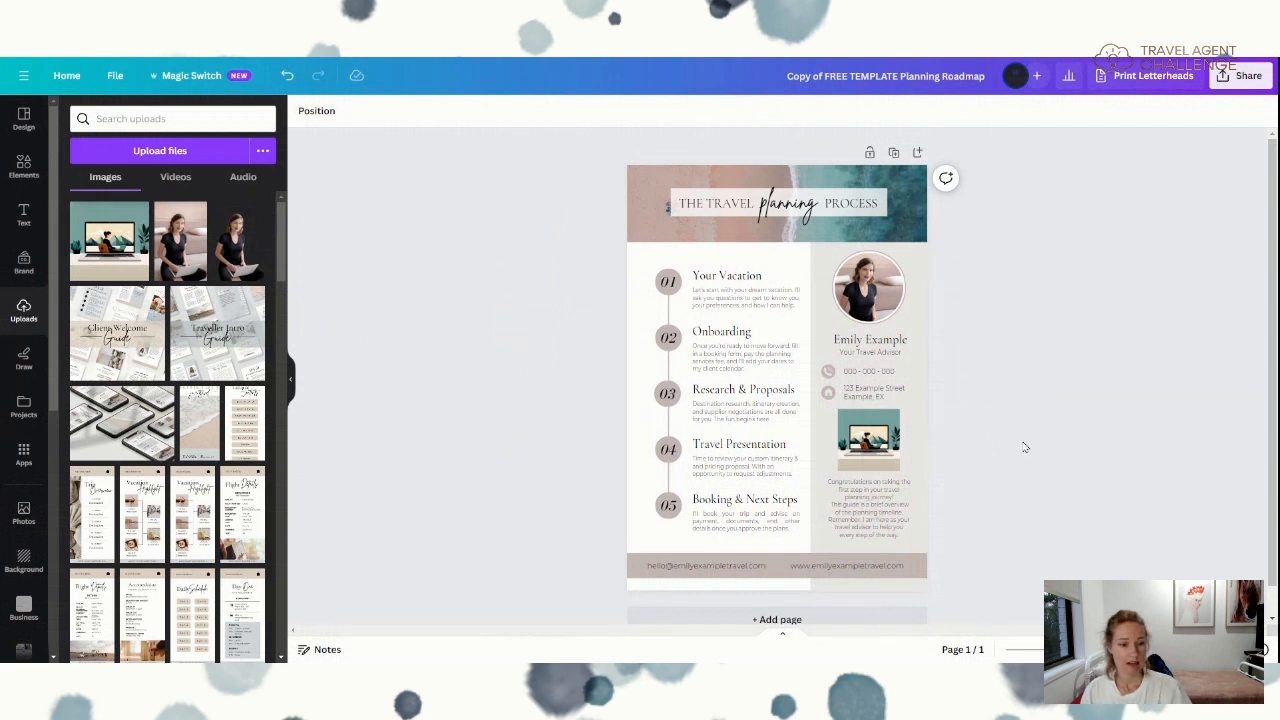
pyautogui.click(292, 383)
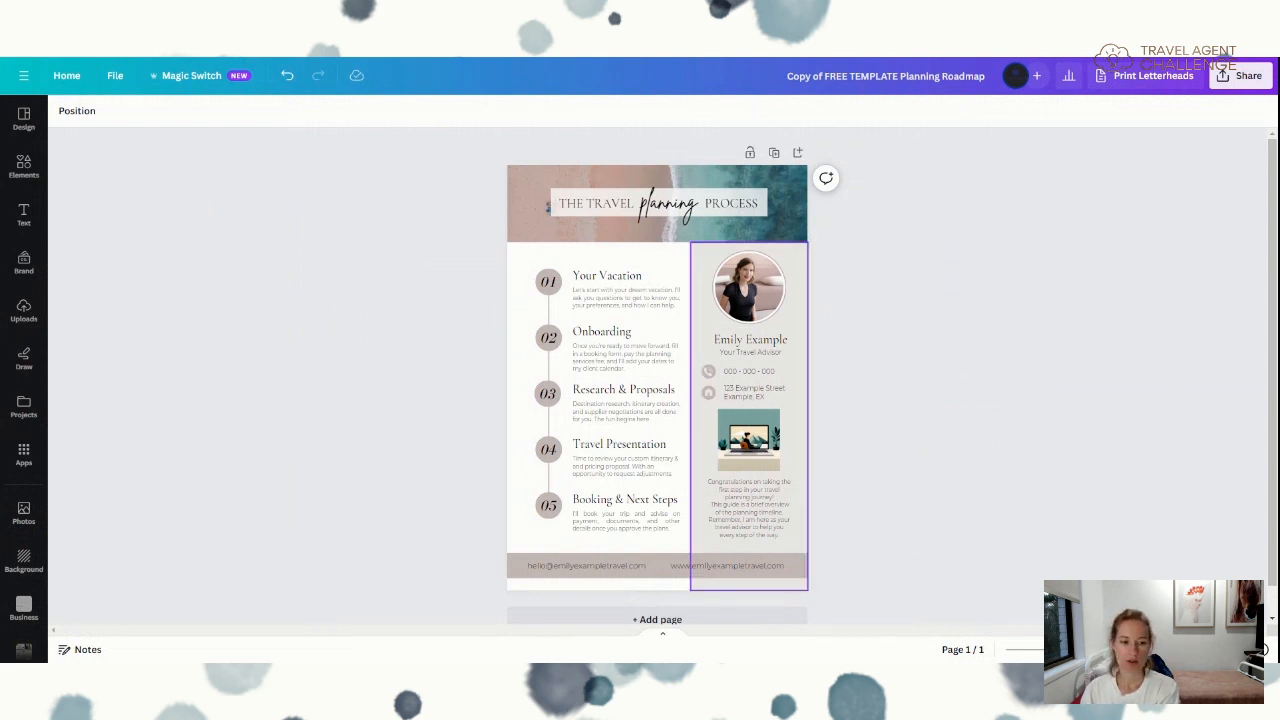
# - Recolour the sidebar background shape with the beach photo's dusty pink, #c5aca5
pyautogui.click(797, 553)
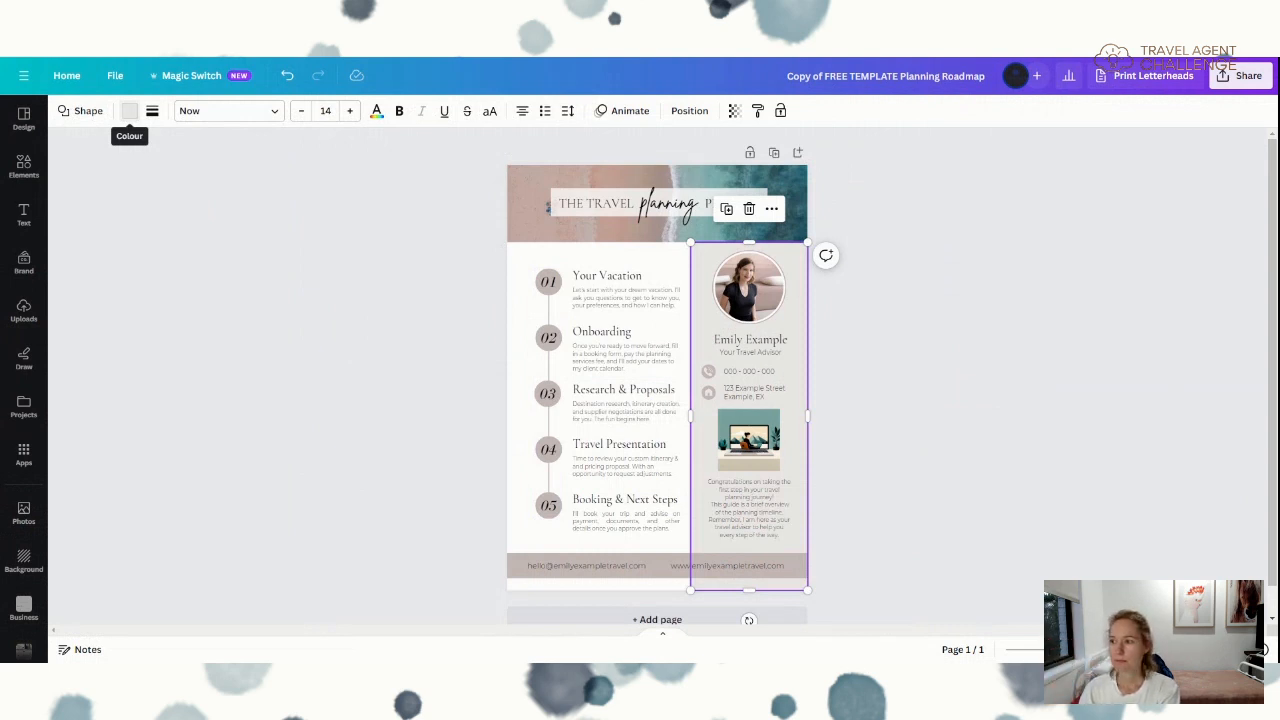
pyautogui.click(129, 111)
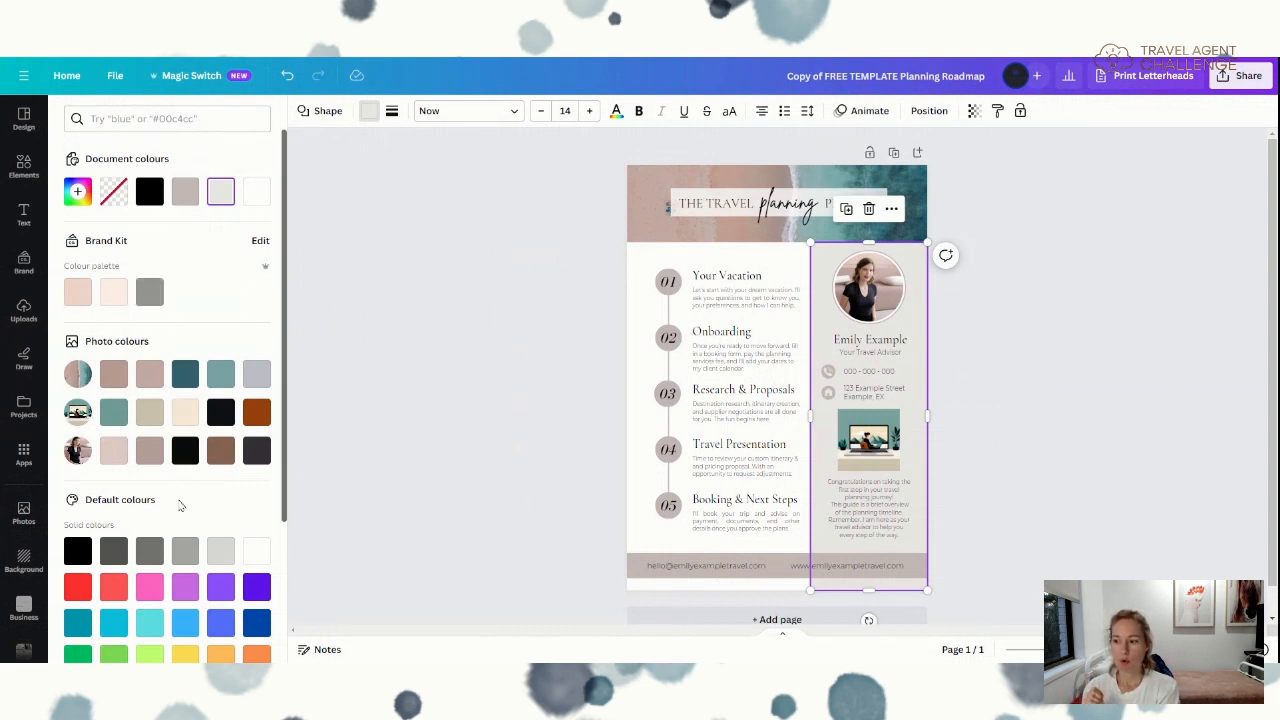
pyautogui.scroll(-1, 180, 510)
pyautogui.scroll(1, 183, 490)
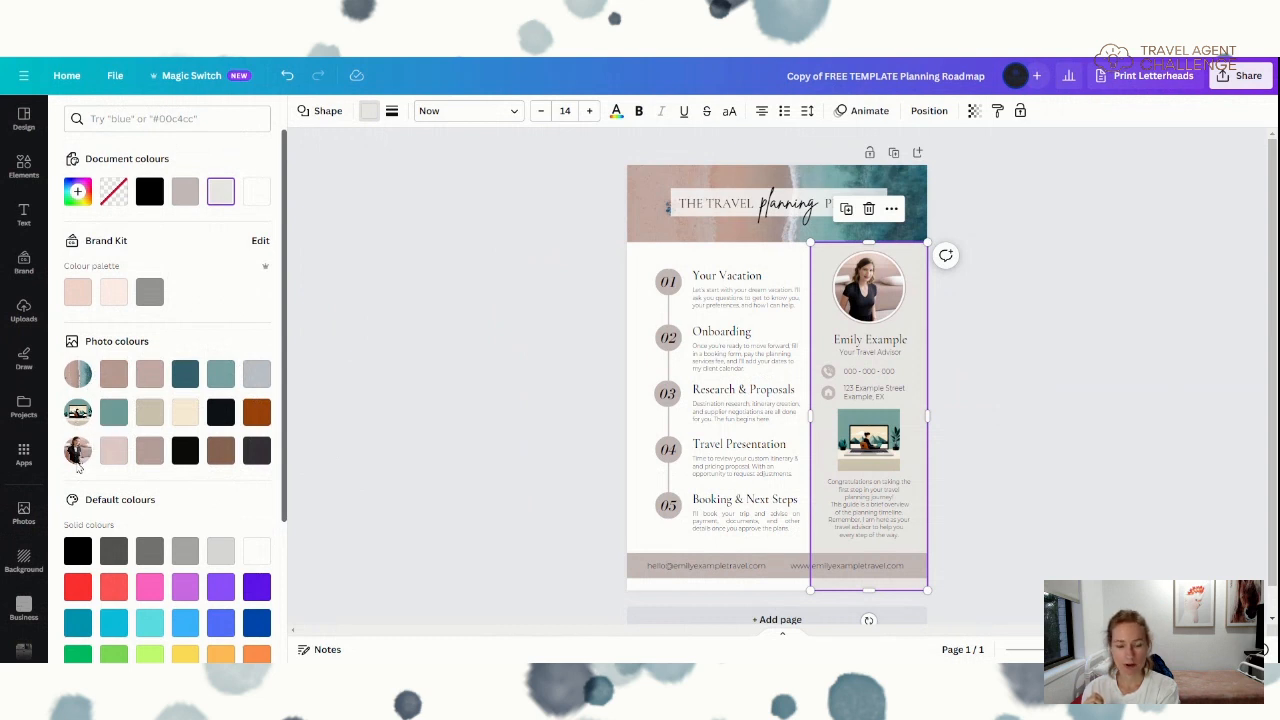
pyautogui.scroll(-5, 120, 460)
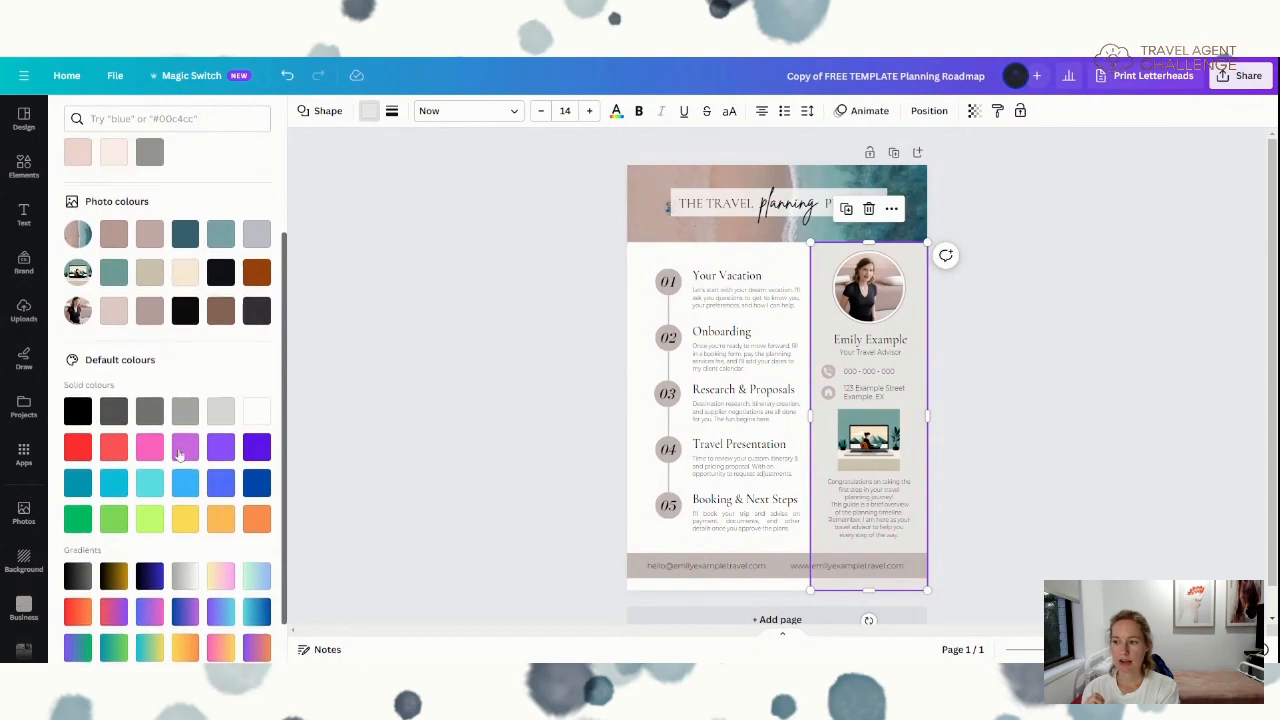
pyautogui.scroll(5, 165, 450)
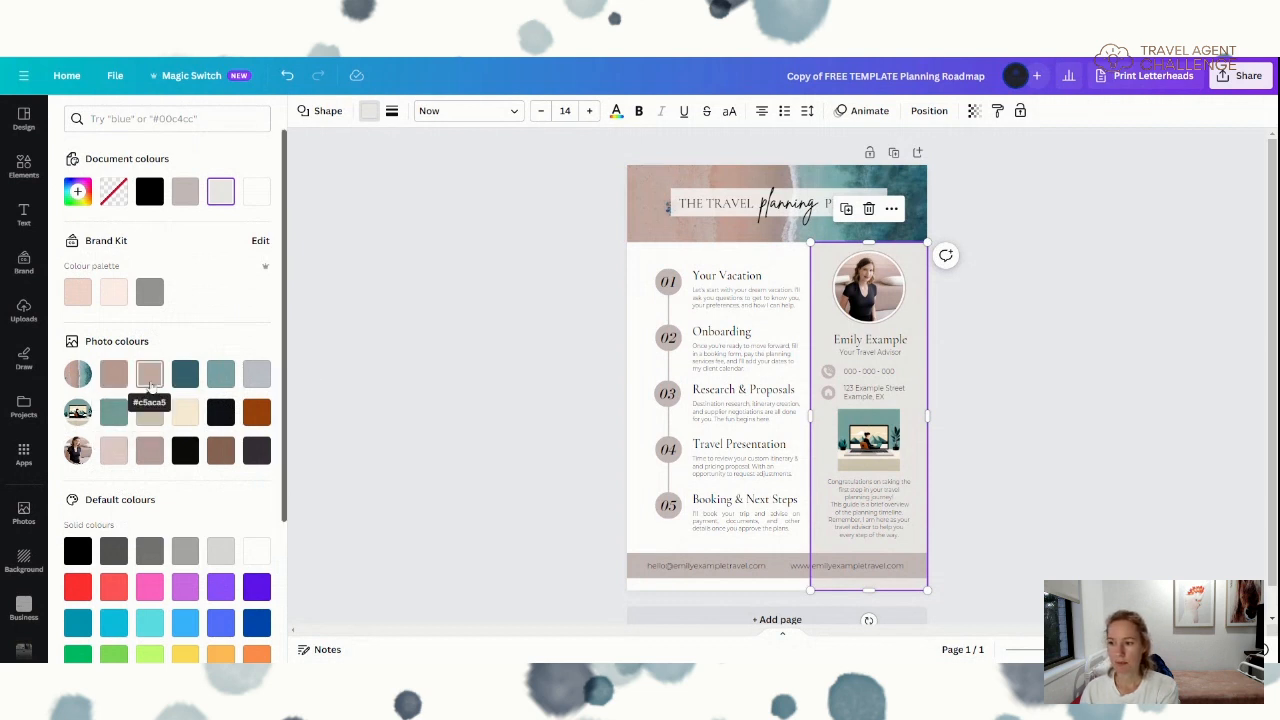
pyautogui.click(149, 374)
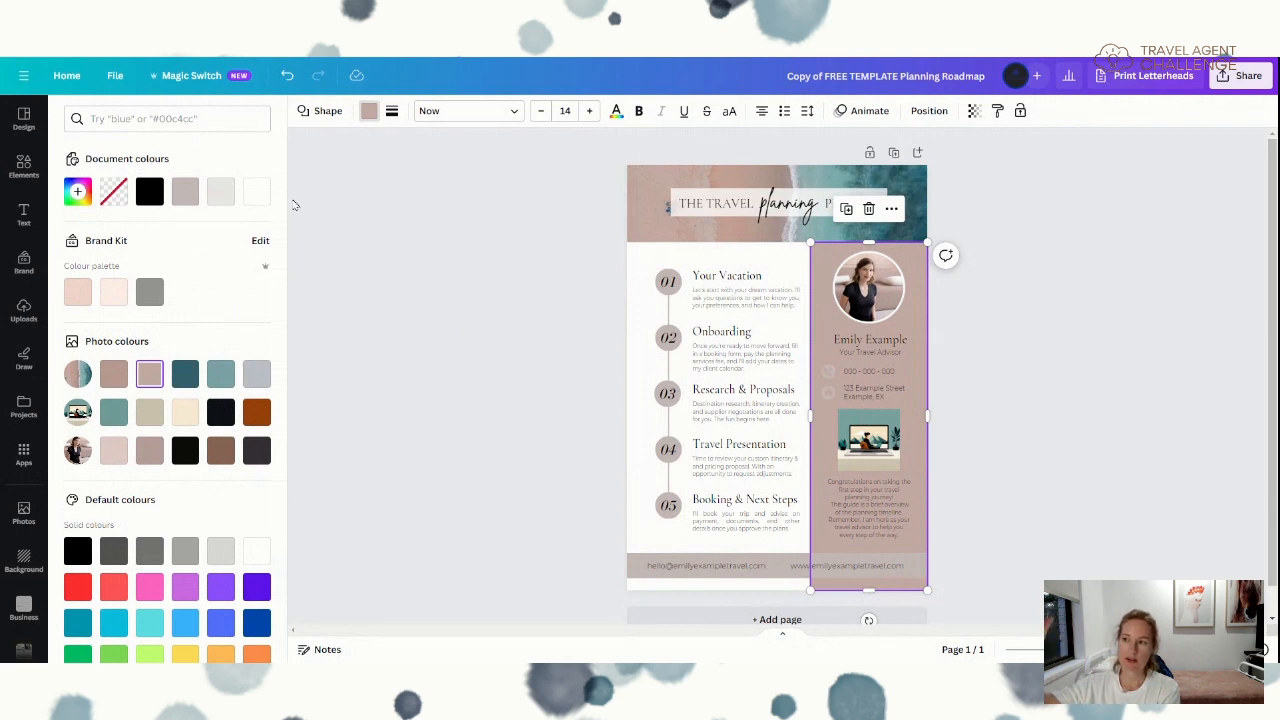
# - Lighten the sidebar background to the custom solid colour #F6EBE8
pyautogui.click(77, 192)
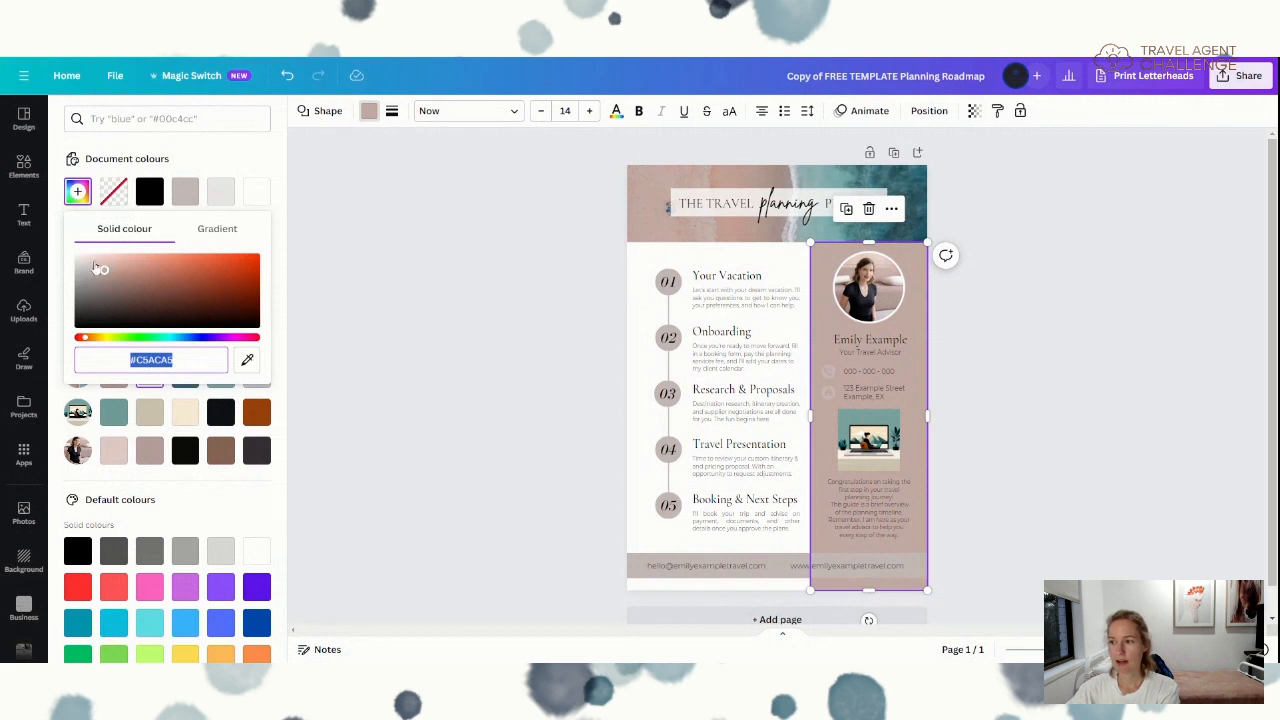
pyautogui.moveTo(97, 268); pyautogui.dragTo(92, 261)
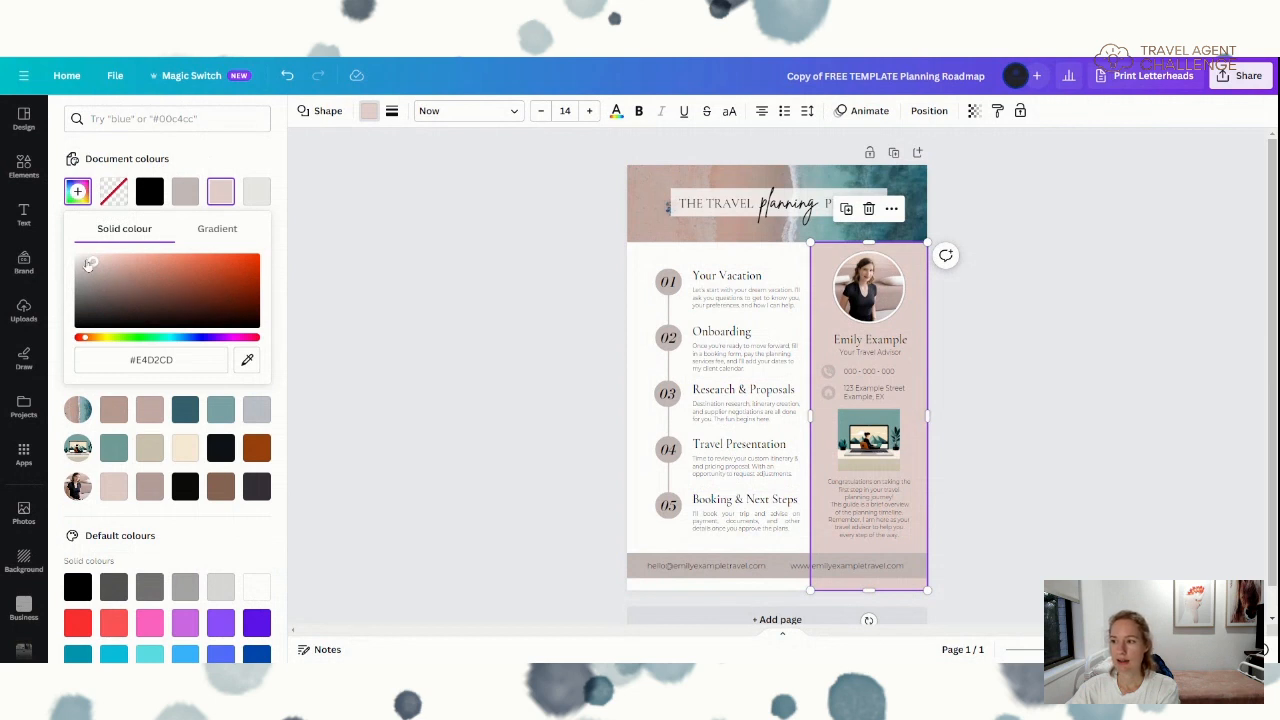
pyautogui.moveTo(89, 262); pyautogui.dragTo(85, 258)
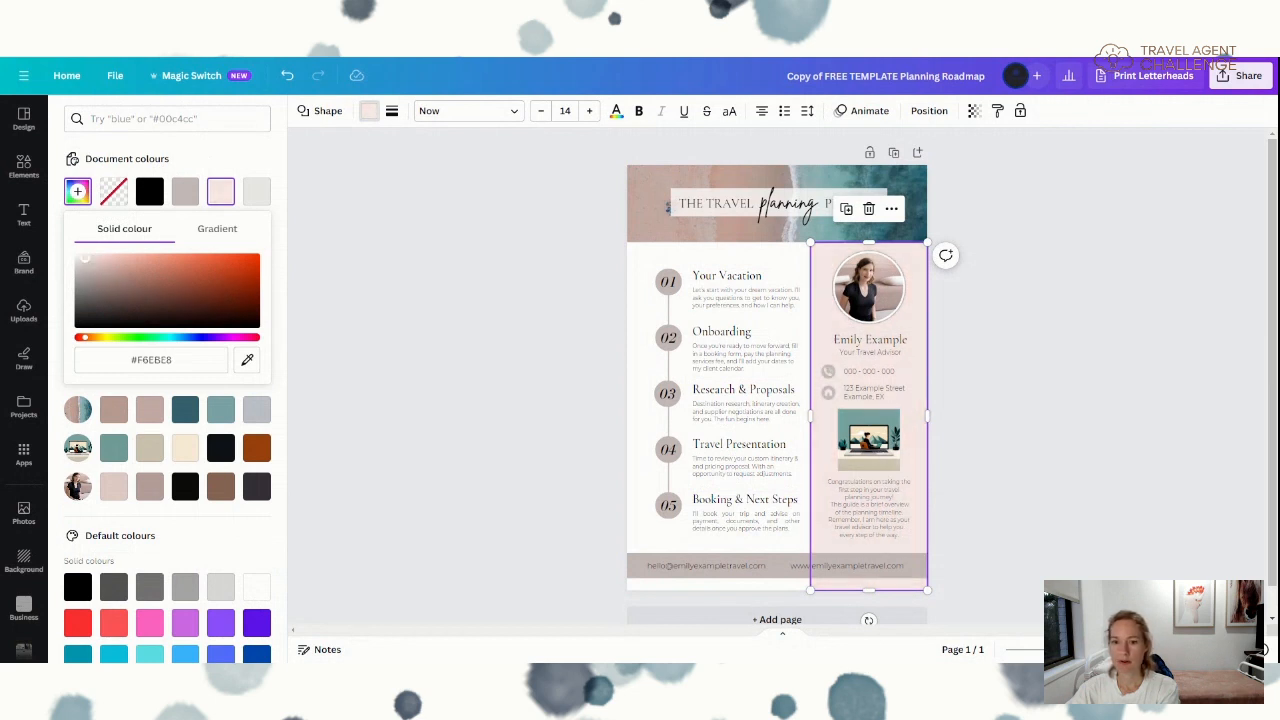
pyautogui.click(573, 371)
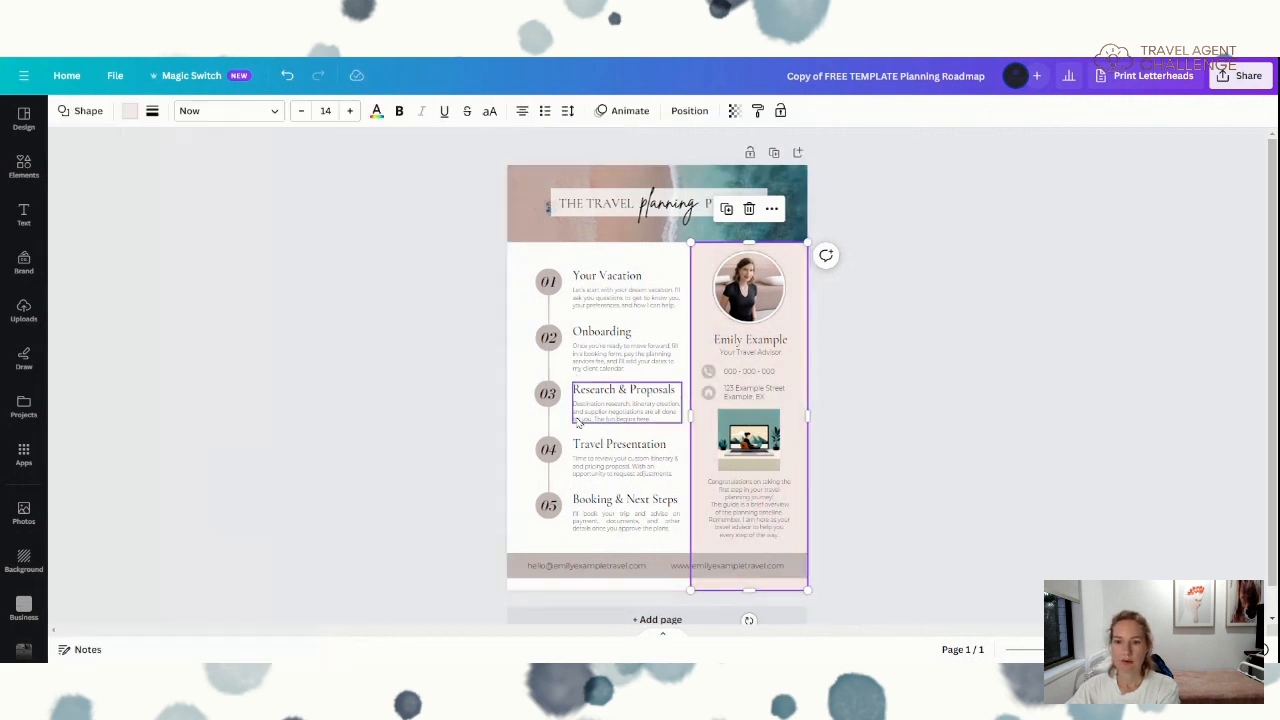
pyautogui.click(482, 505)
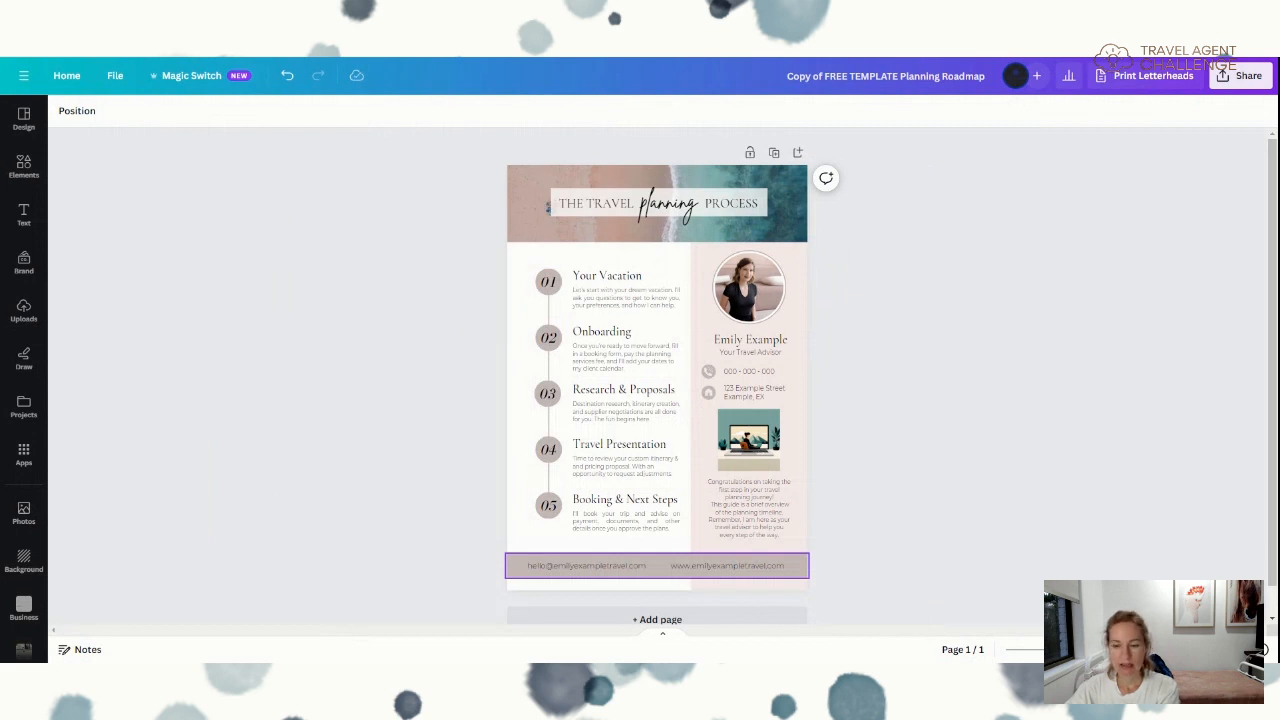
# - Recolour the footer bar with the second dusty-pink photo colour of the beach image and apply the change to all matching elements
pyautogui.click(509, 566)
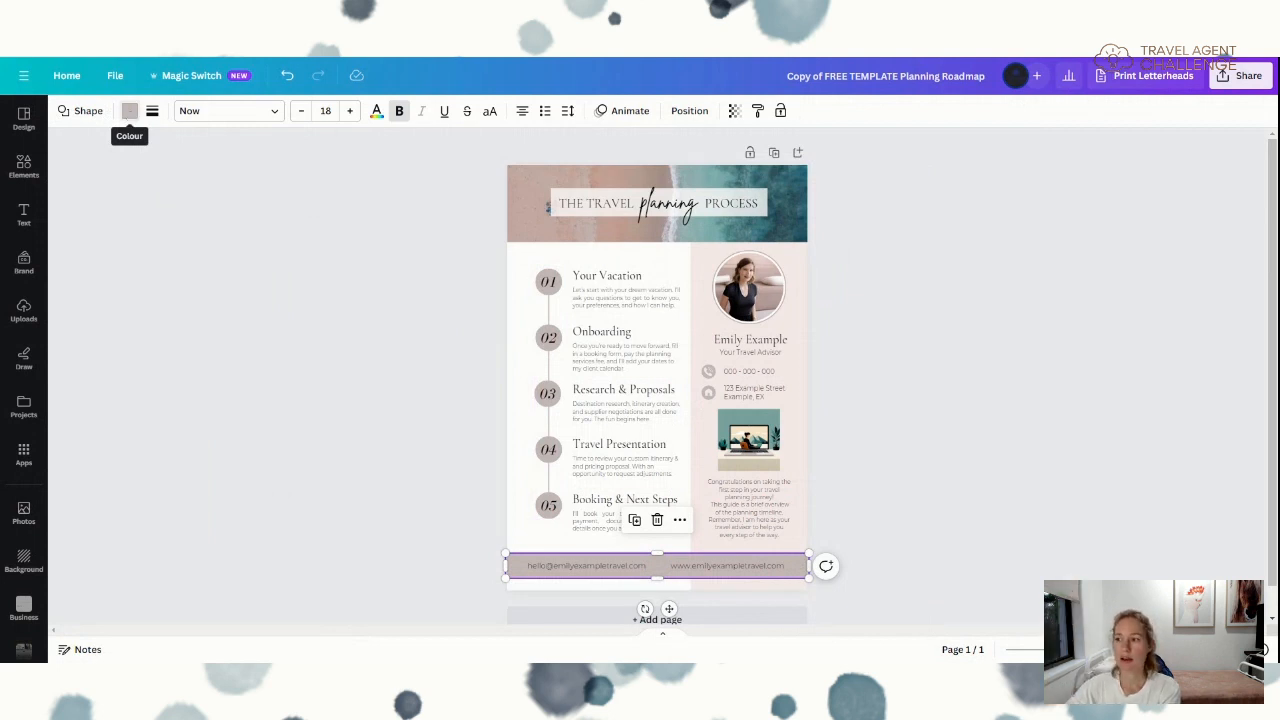
pyautogui.click(129, 111)
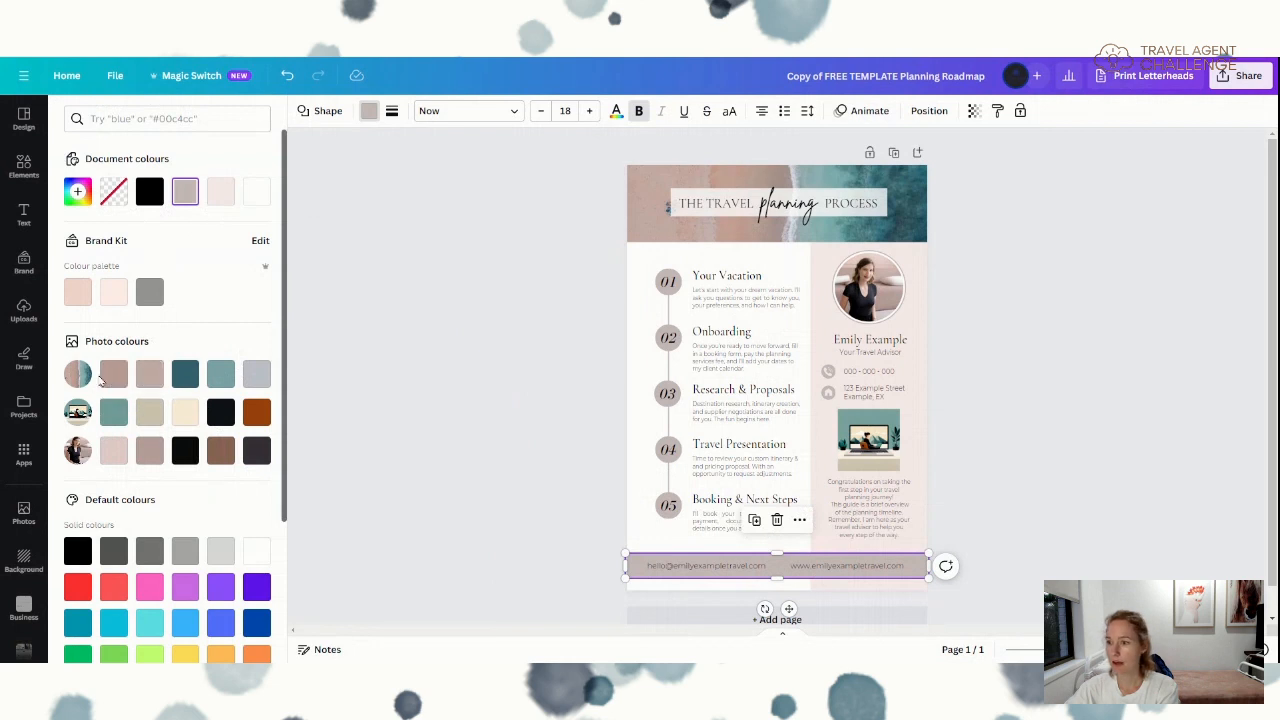
pyautogui.click(150, 378)
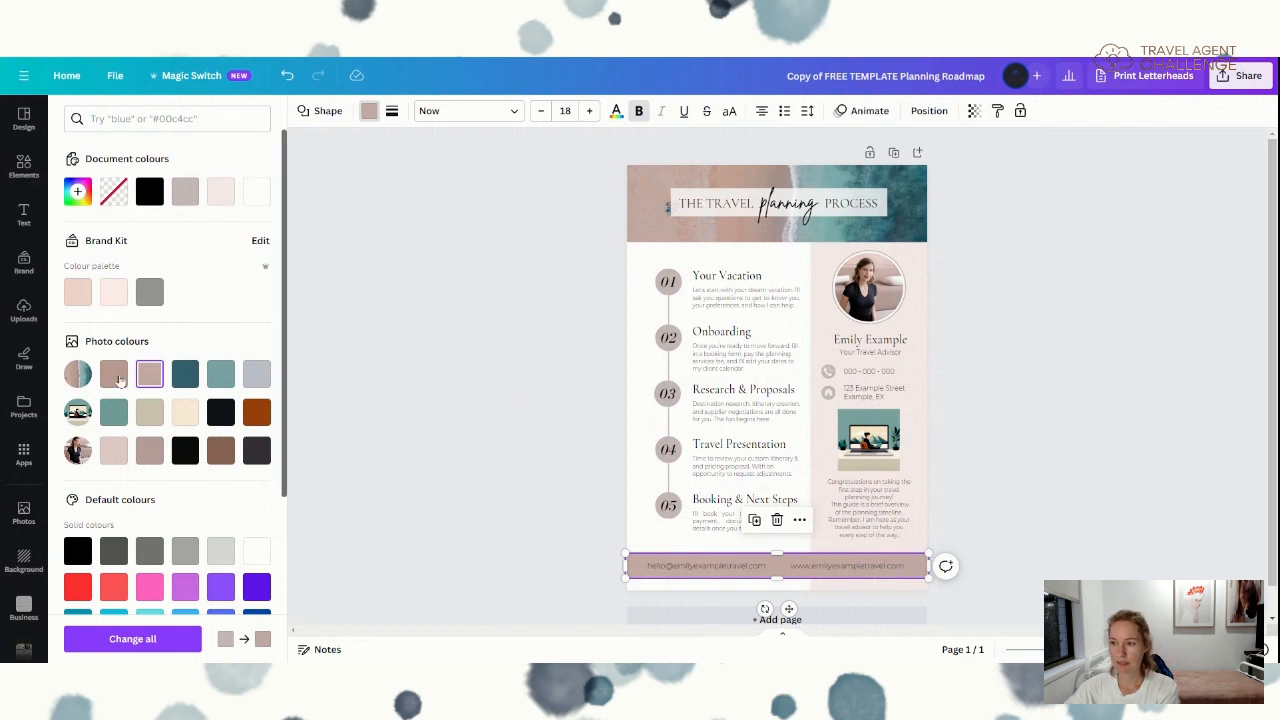
pyautogui.click(117, 379)
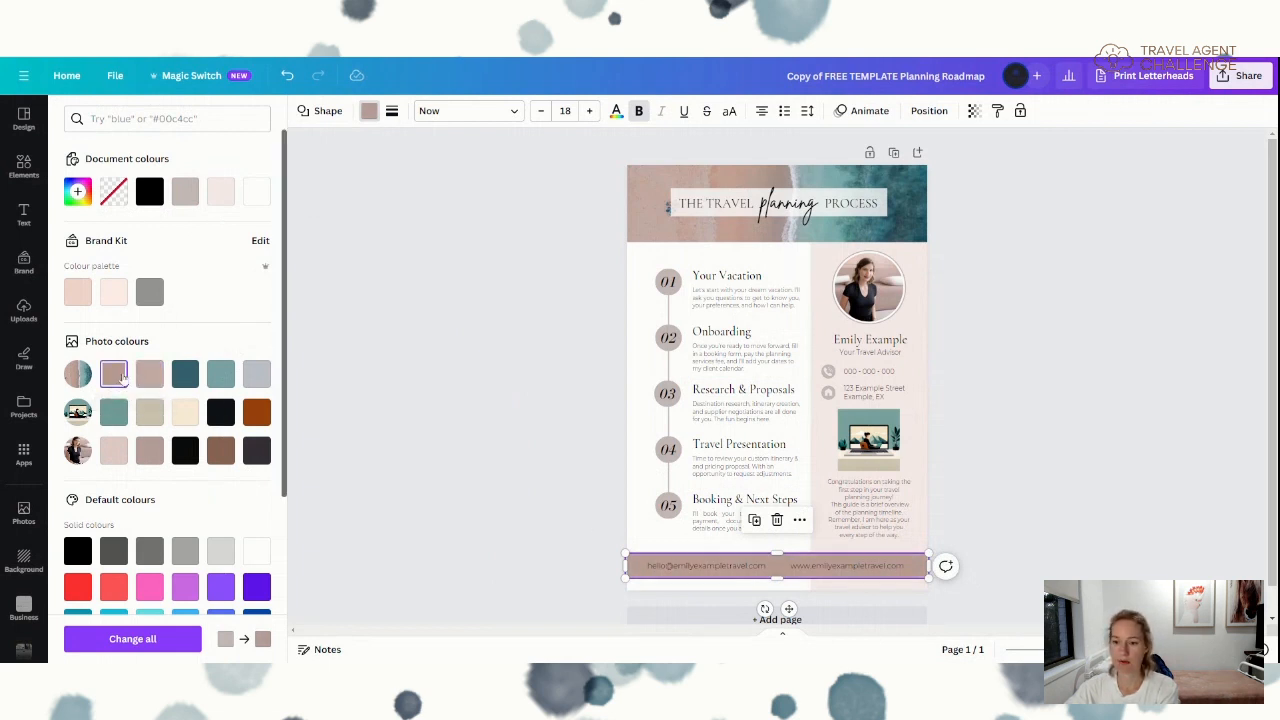
pyautogui.click(113, 452)
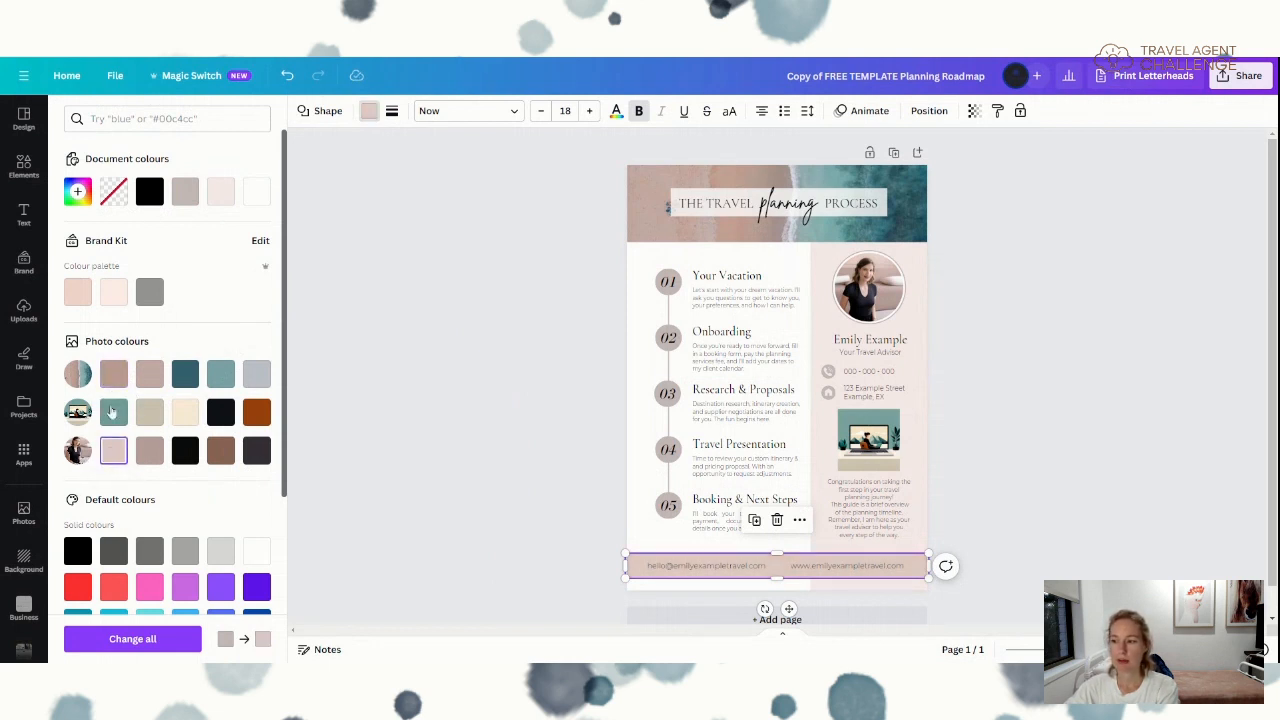
pyautogui.click(149, 376)
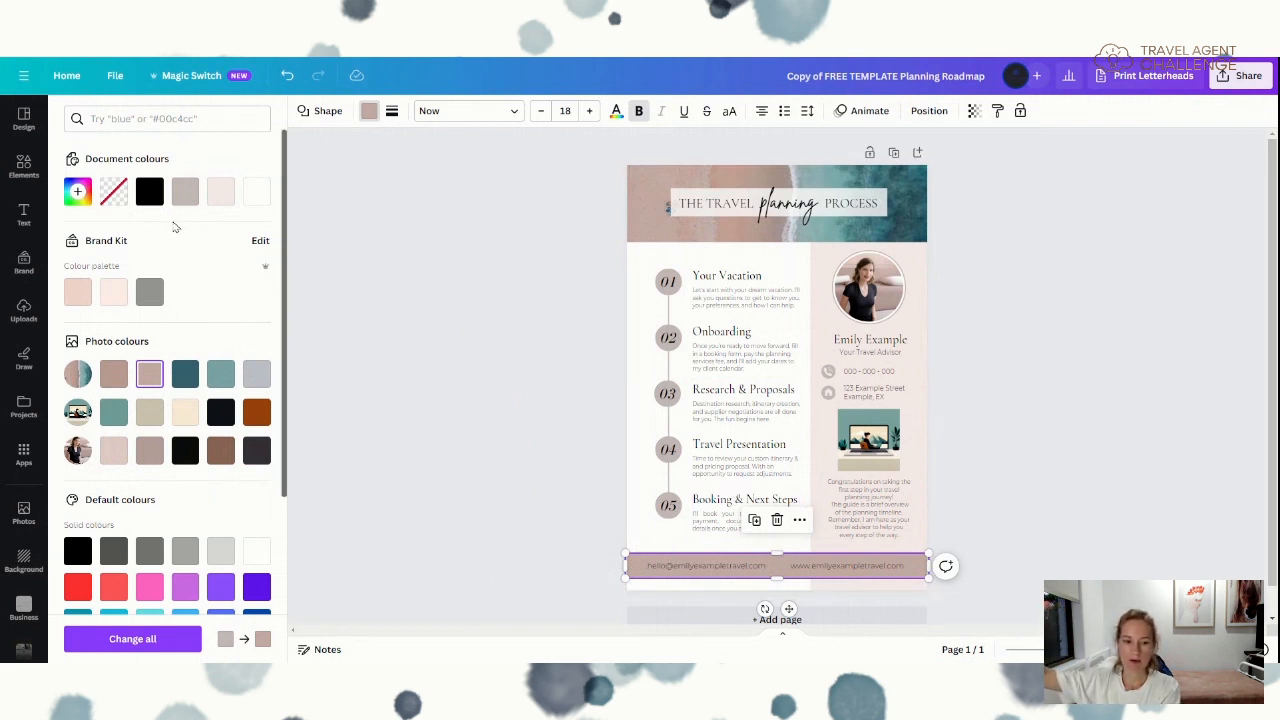
pyautogui.click(131, 640)
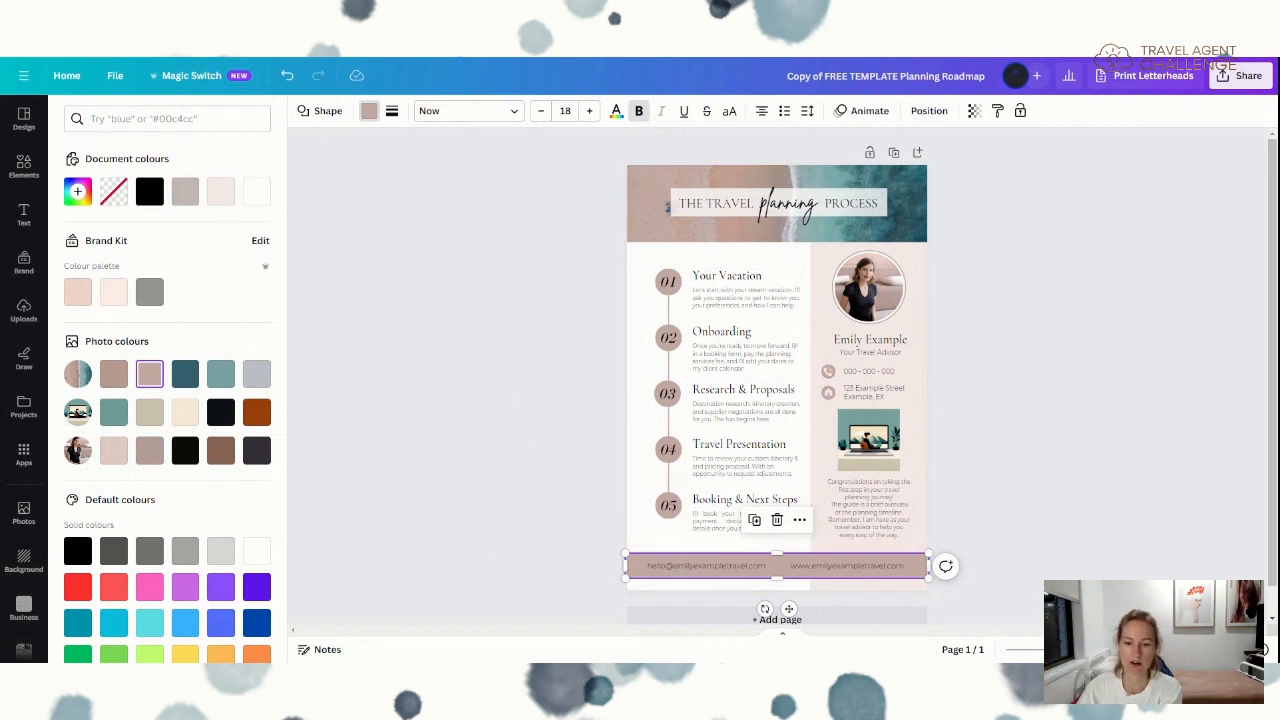
# - Replace the placeholder surname in the name line below the portrait with the advisor's surname
pyautogui.scroll(5, 777, 370)
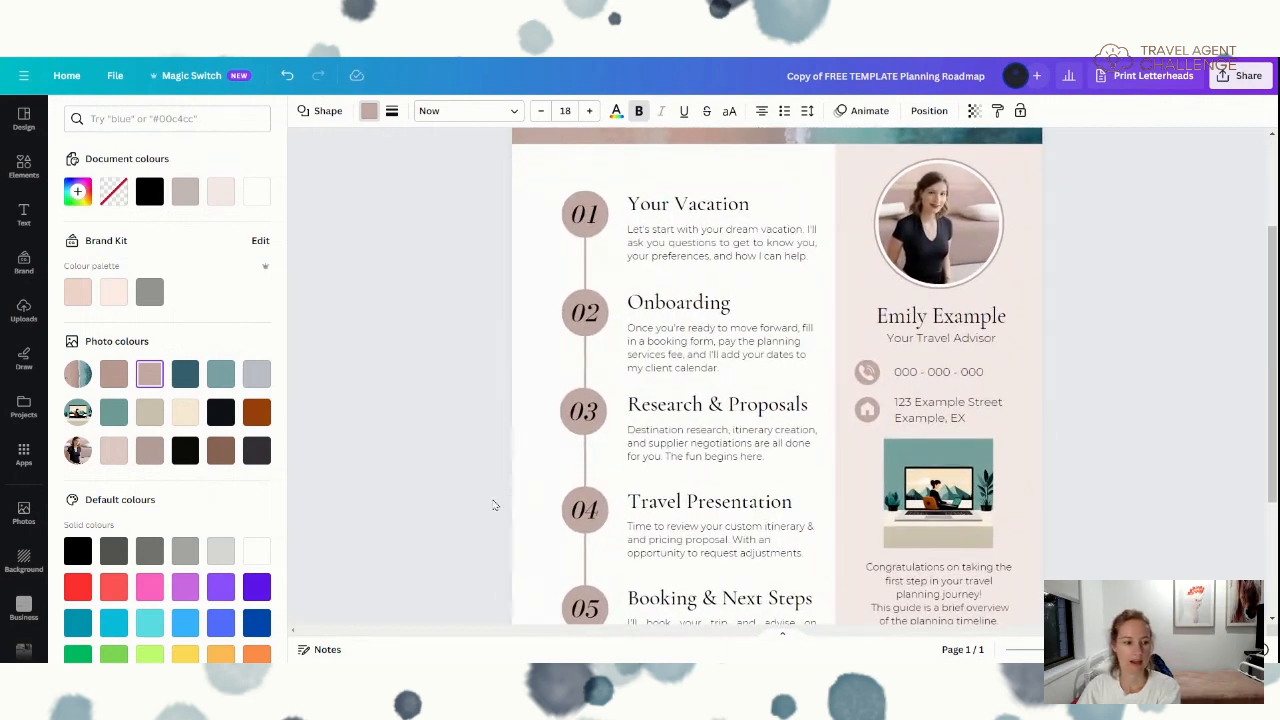
pyautogui.scroll(2, 493, 505)
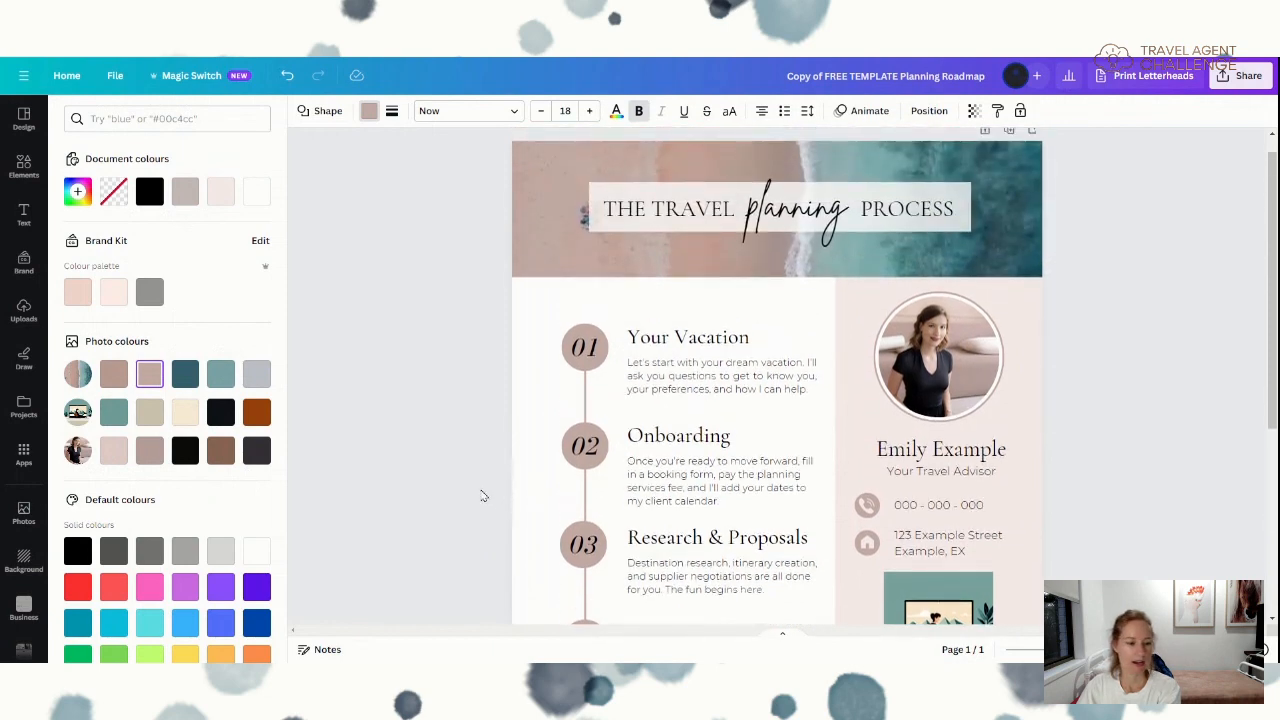
pyautogui.scroll(-3, 482, 496)
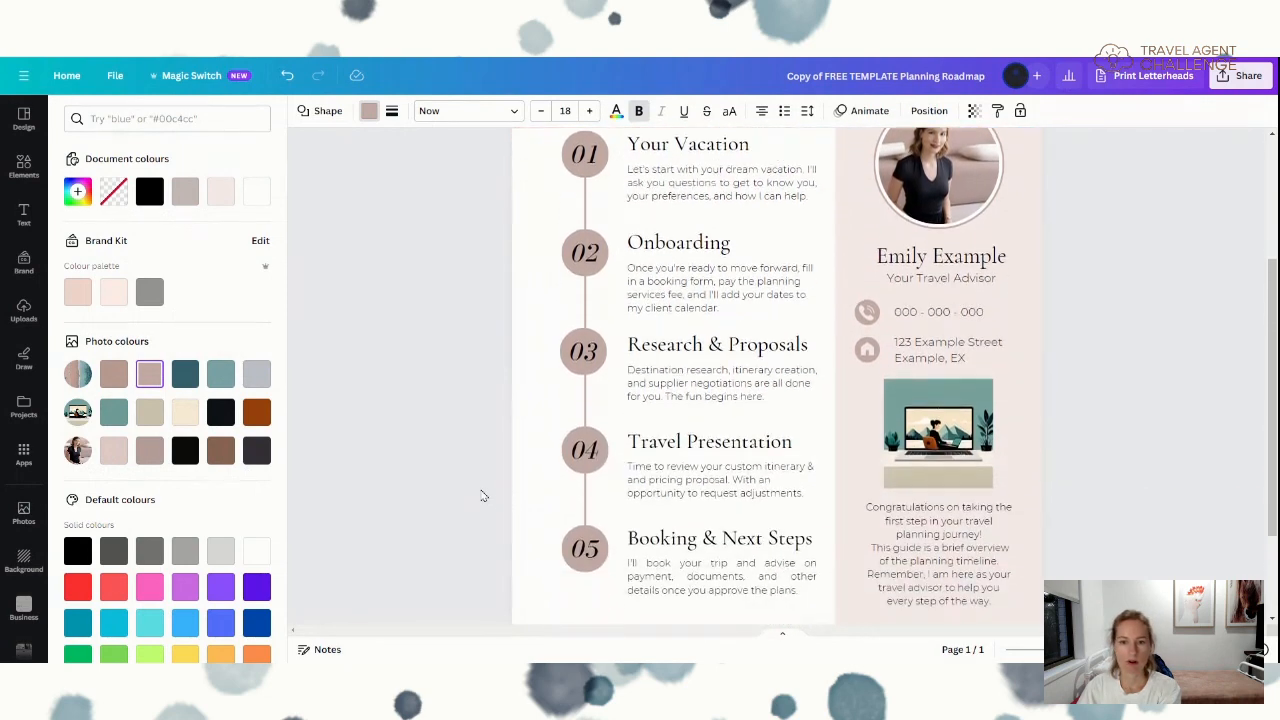
pyautogui.scroll(1, 481, 496)
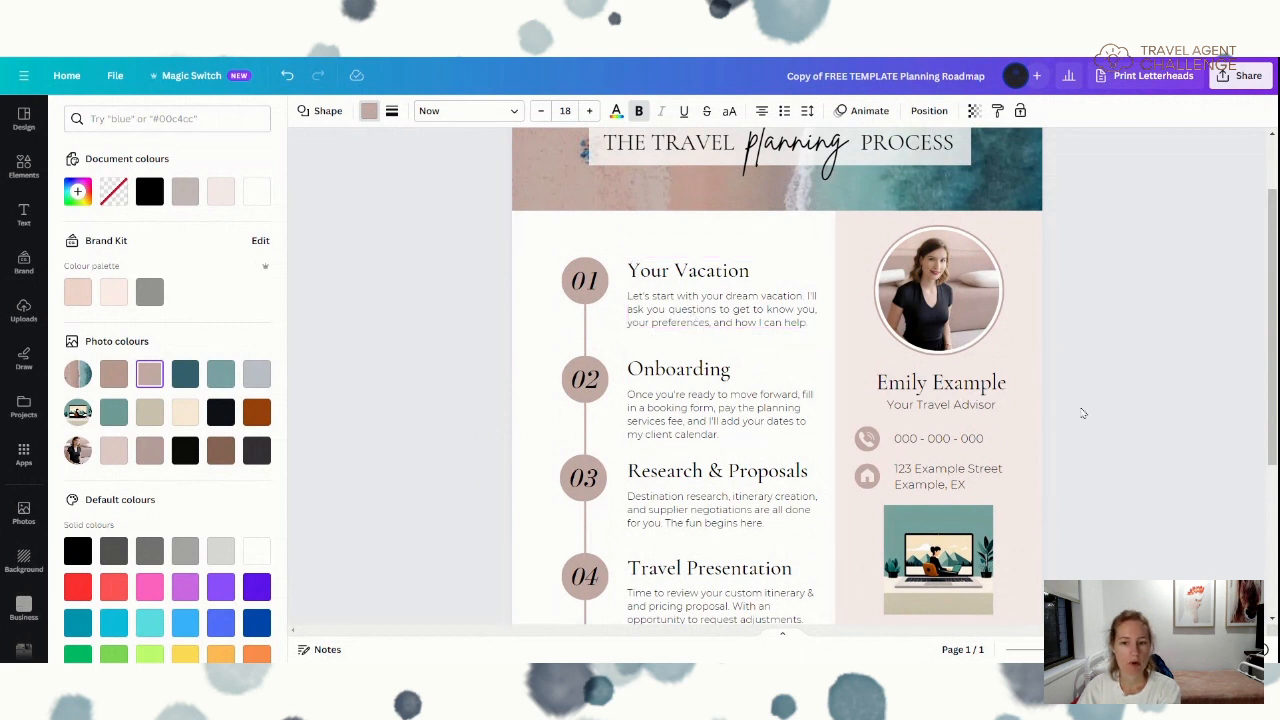
pyautogui.click(941, 385)
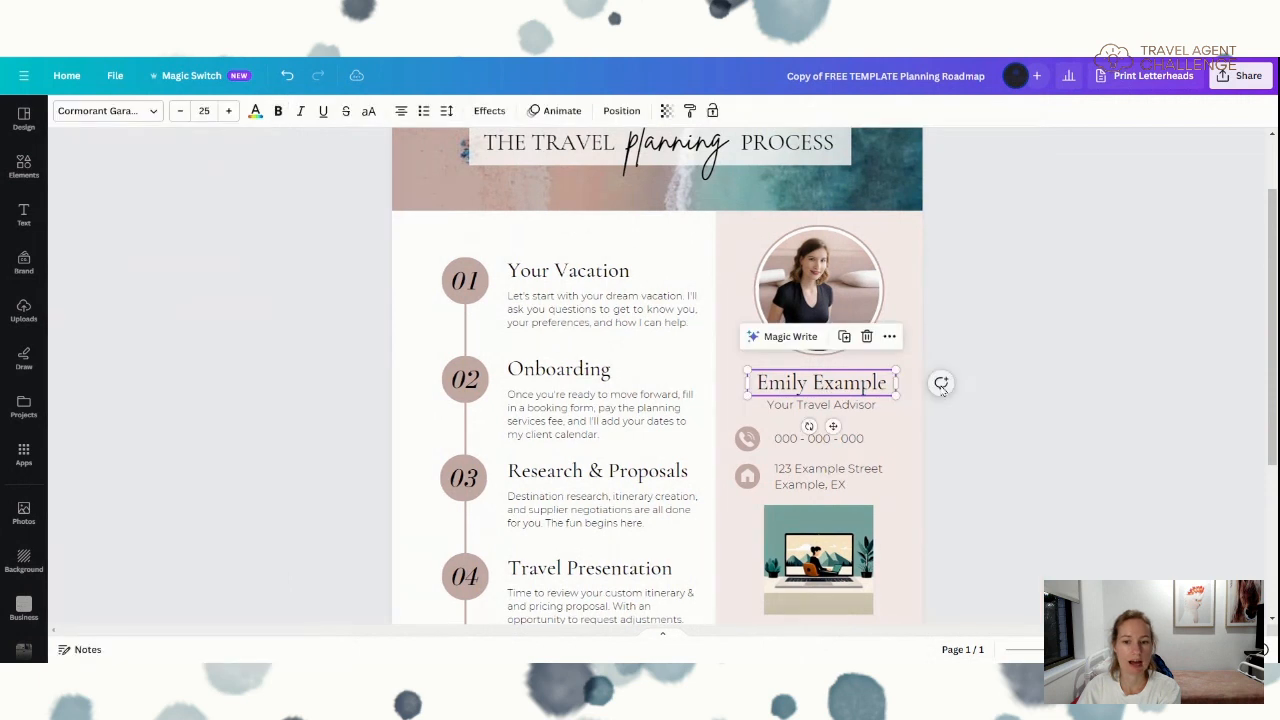
pyautogui.doubleClick(825, 385)
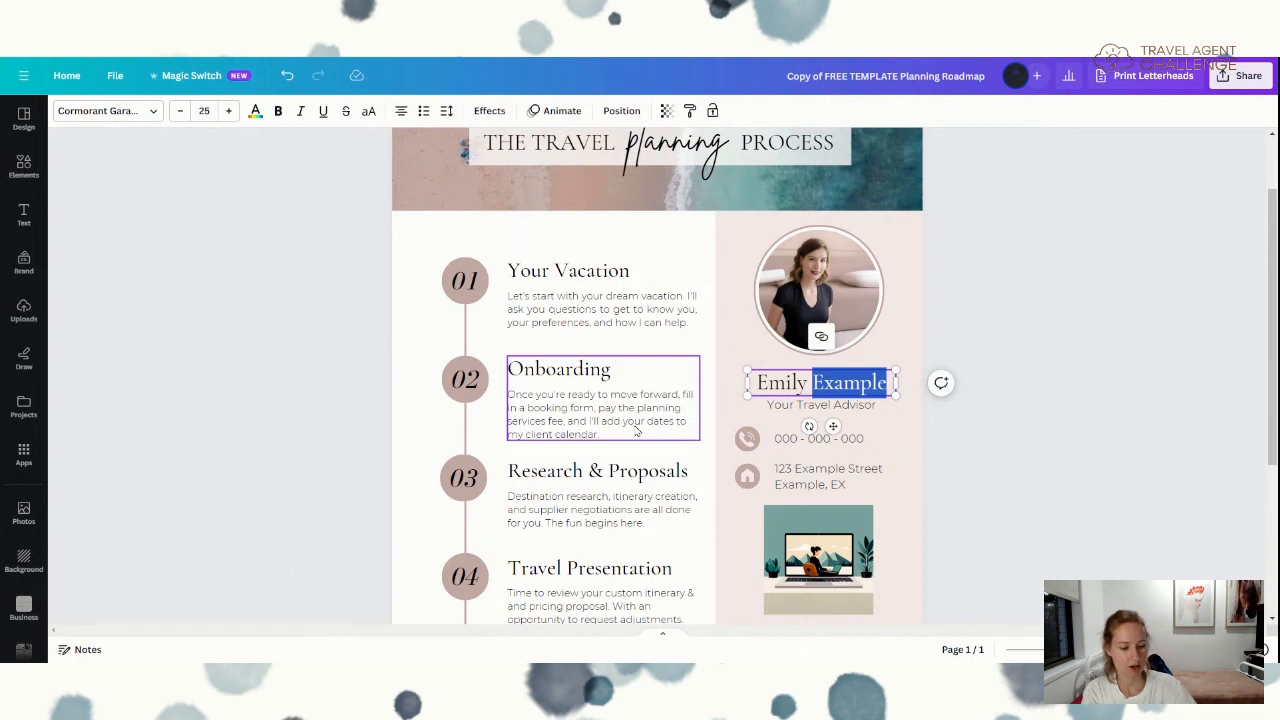
pyautogui.press('BackSpace')
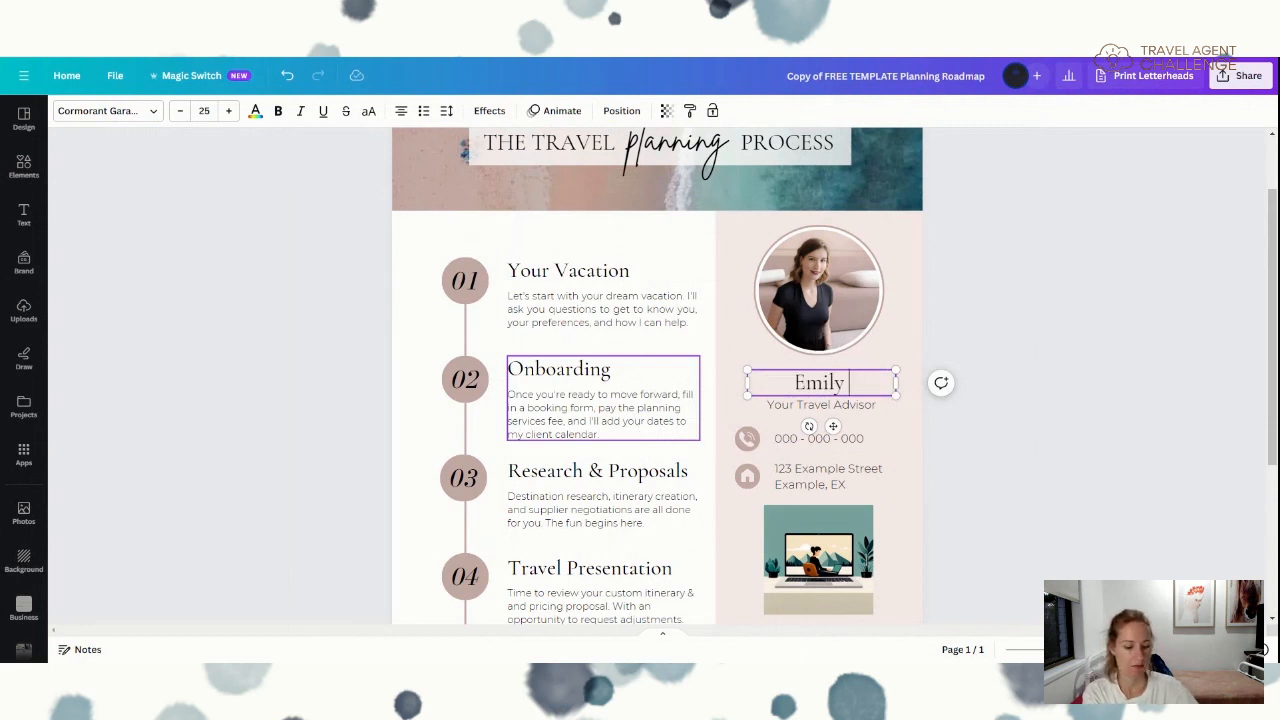
pyautogui.write('Smith')
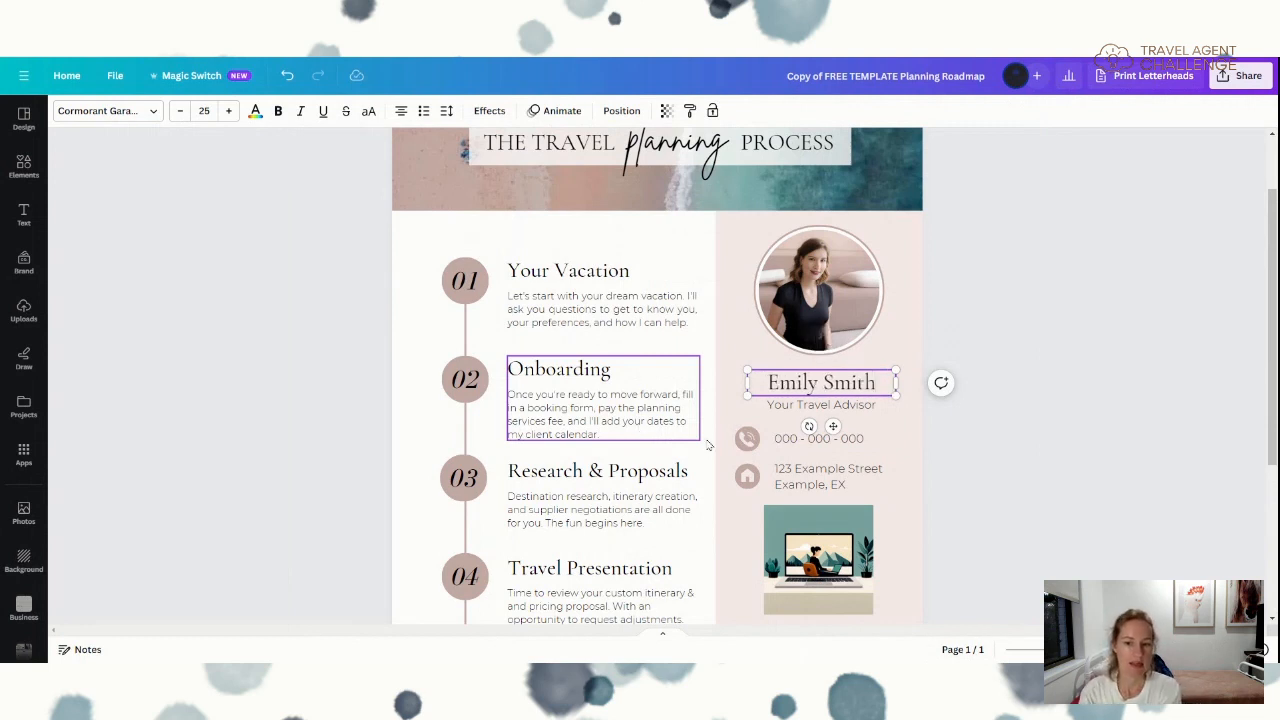
pyautogui.click(877, 430)
# - Examine the editable text boxes: advisor title, phone number, address, the Onboarding and Your Vacation descriptions, and the header title
pyautogui.click(820, 404)
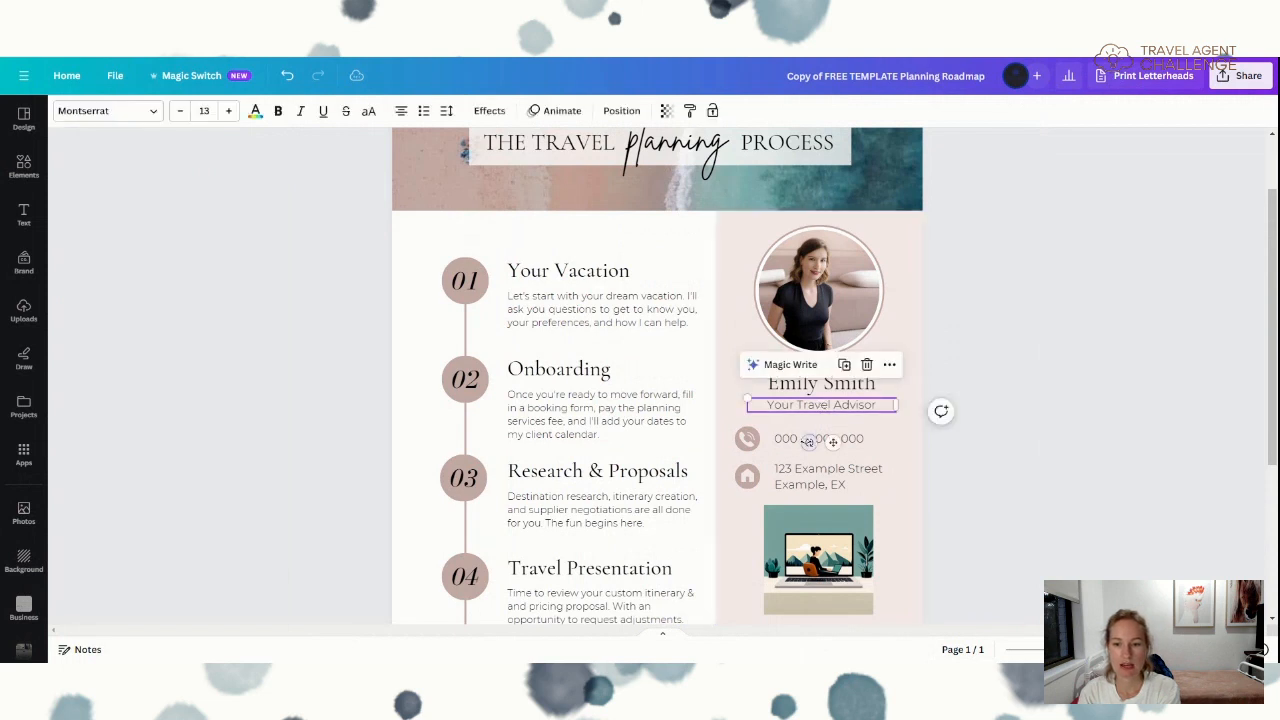
pyautogui.click(818, 438)
pyautogui.click(828, 476)
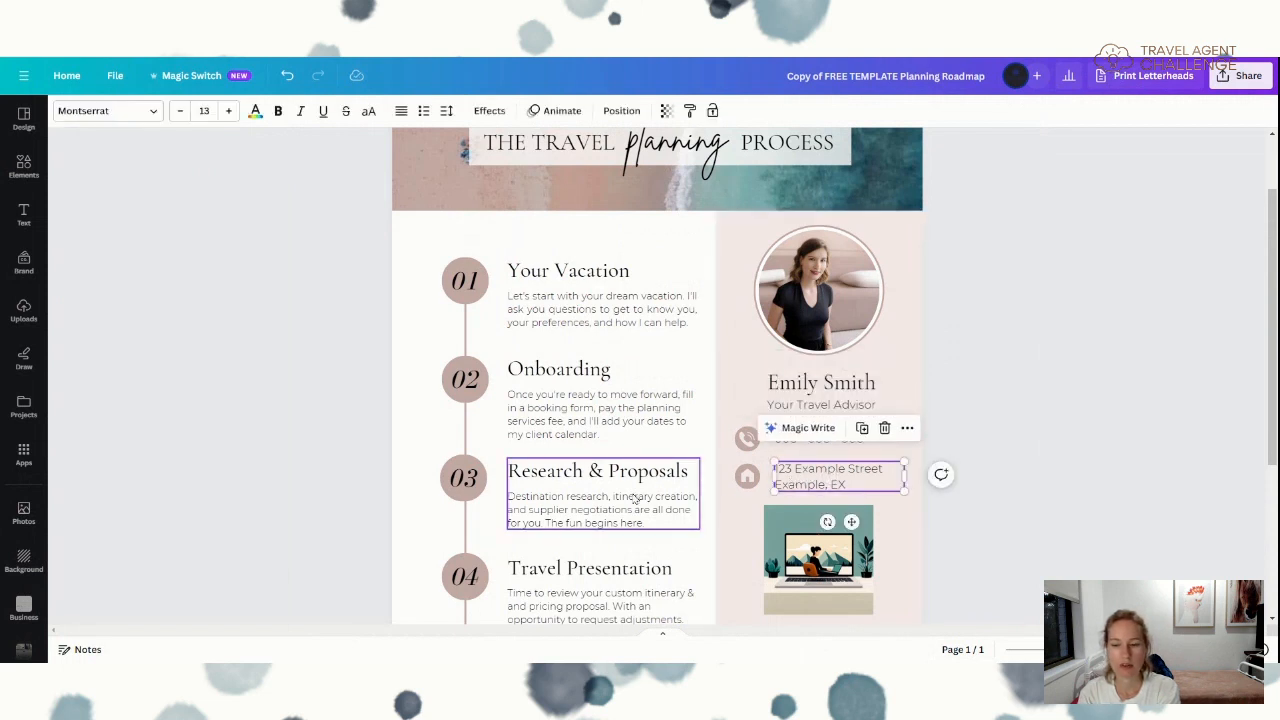
pyautogui.click(604, 416)
pyautogui.click(600, 309)
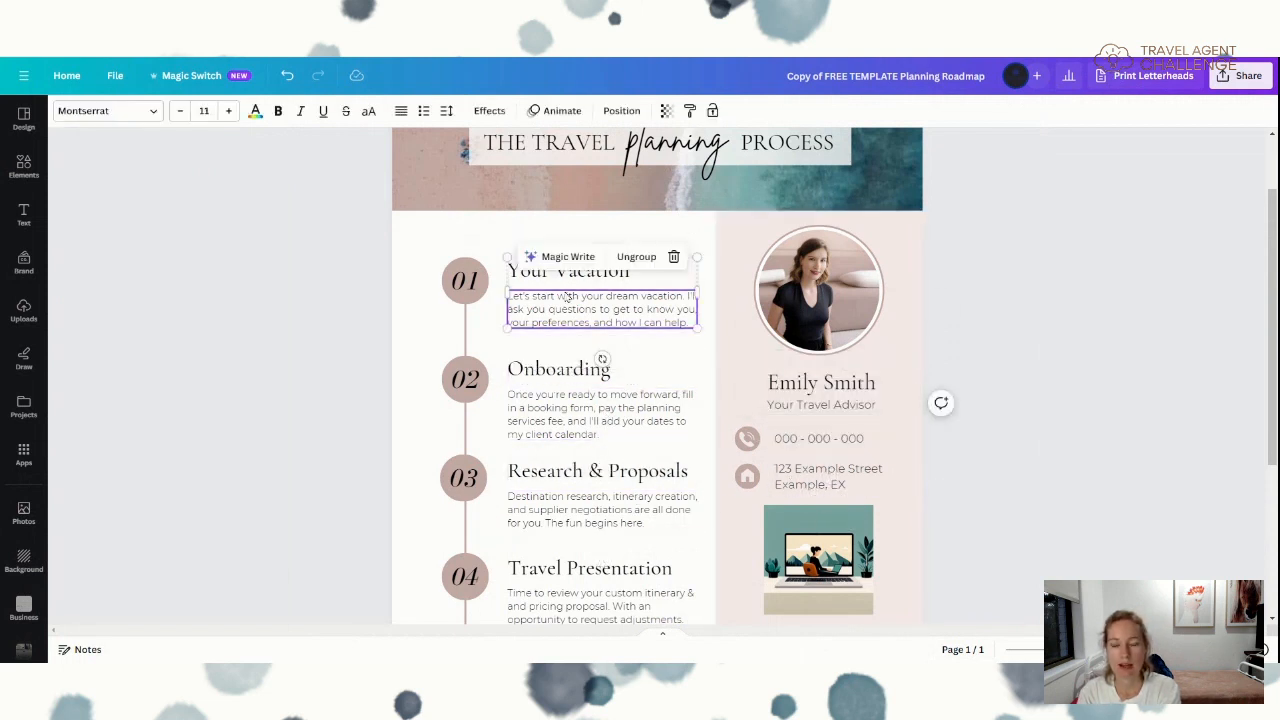
pyautogui.scroll(1, 600, 425)
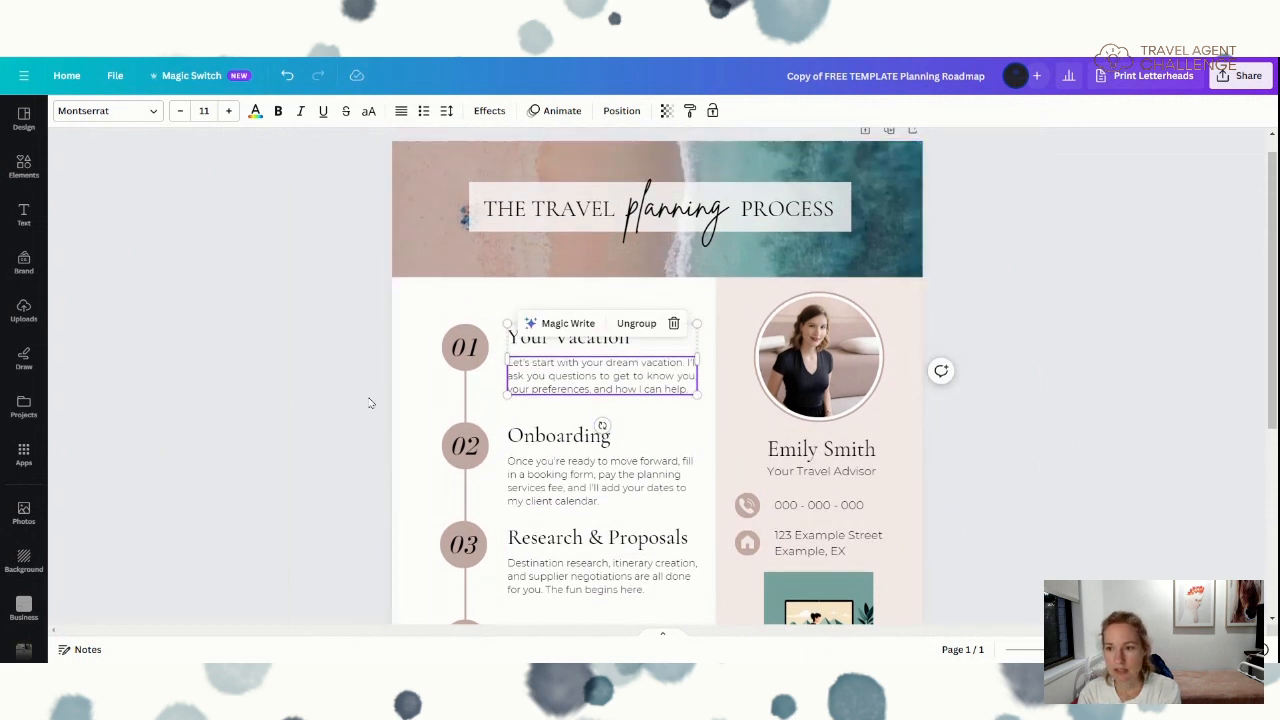
pyautogui.scroll(1, 370, 403)
pyautogui.click(378, 428)
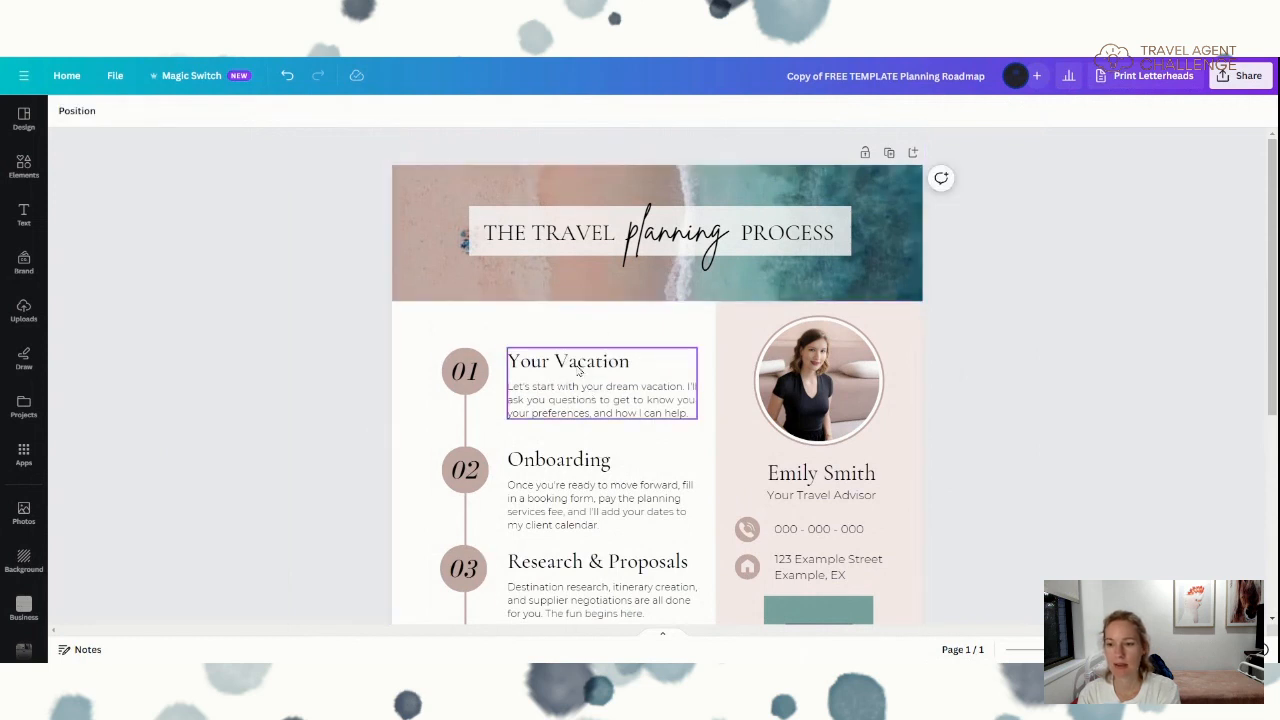
pyautogui.click(565, 246)
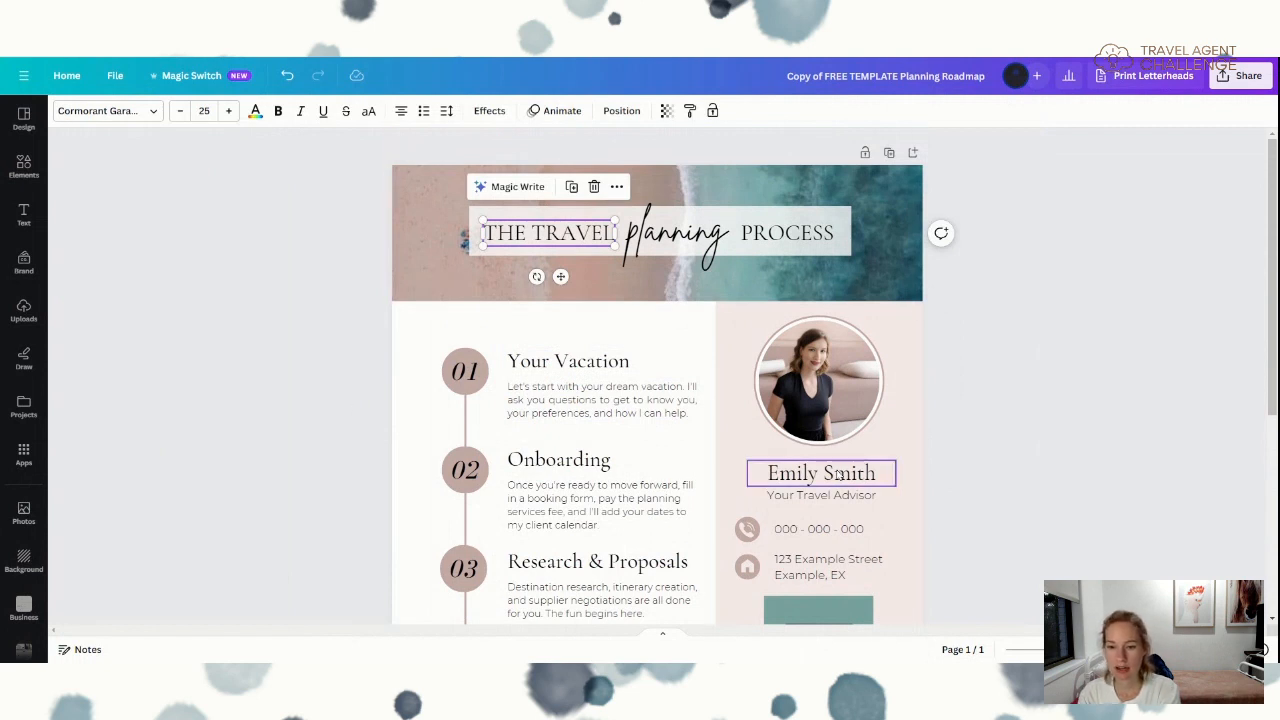
pyautogui.scroll(-1, 850, 487)
pyautogui.scroll(-3, 850, 487)
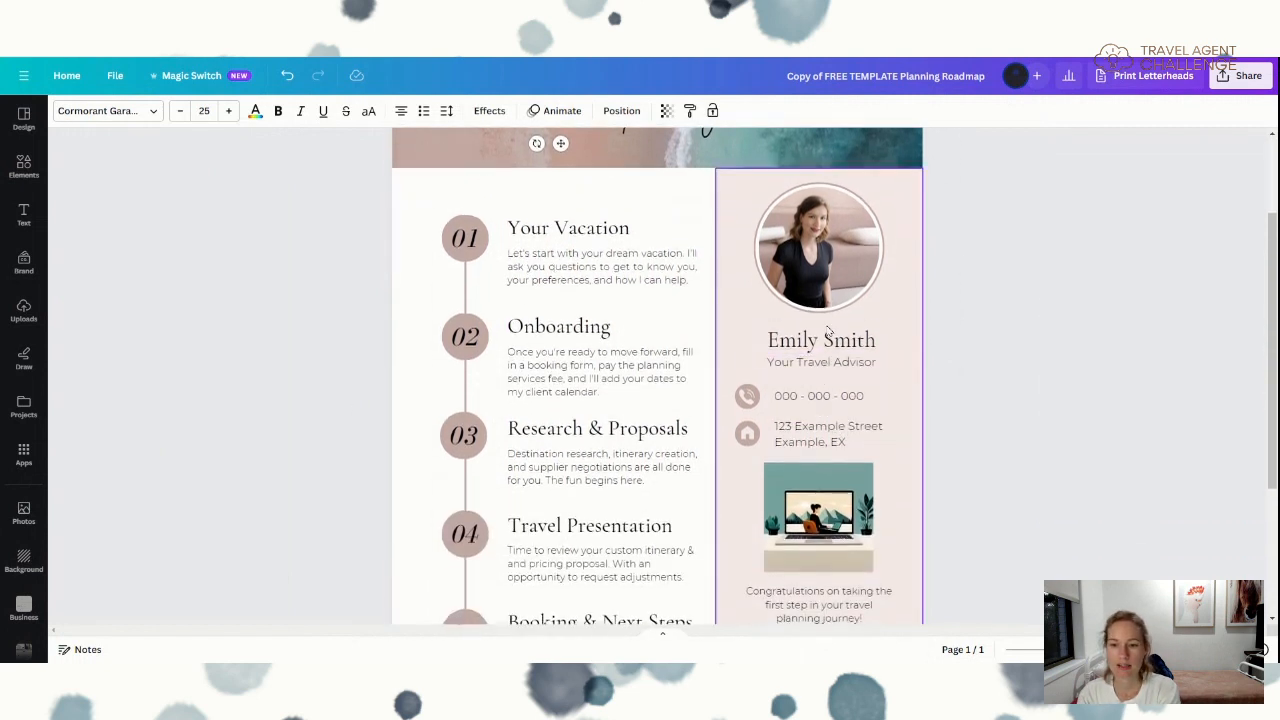
pyautogui.scroll(3, 578, 531)
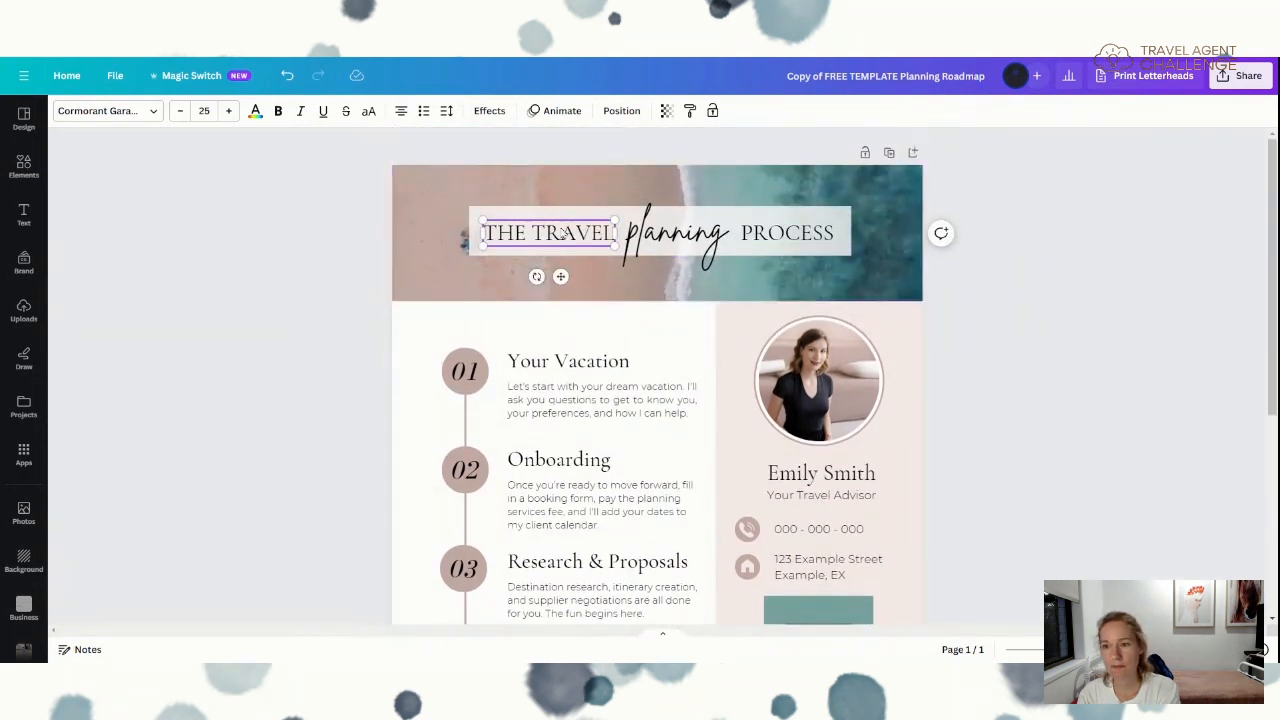
pyautogui.click(406, 321)
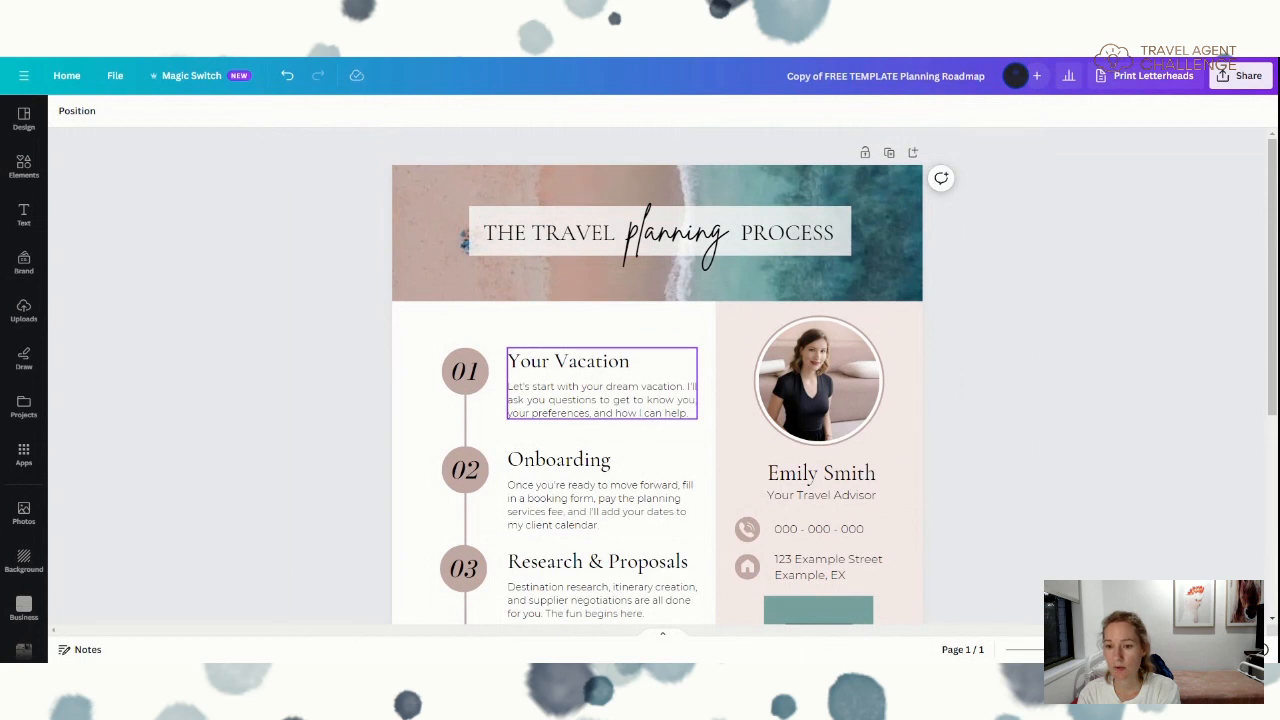
# - Set the "Your Vacation" heading's font to Playfair Display and replace Cormorant Garamond with it across the whole design
pyautogui.click(608, 369)
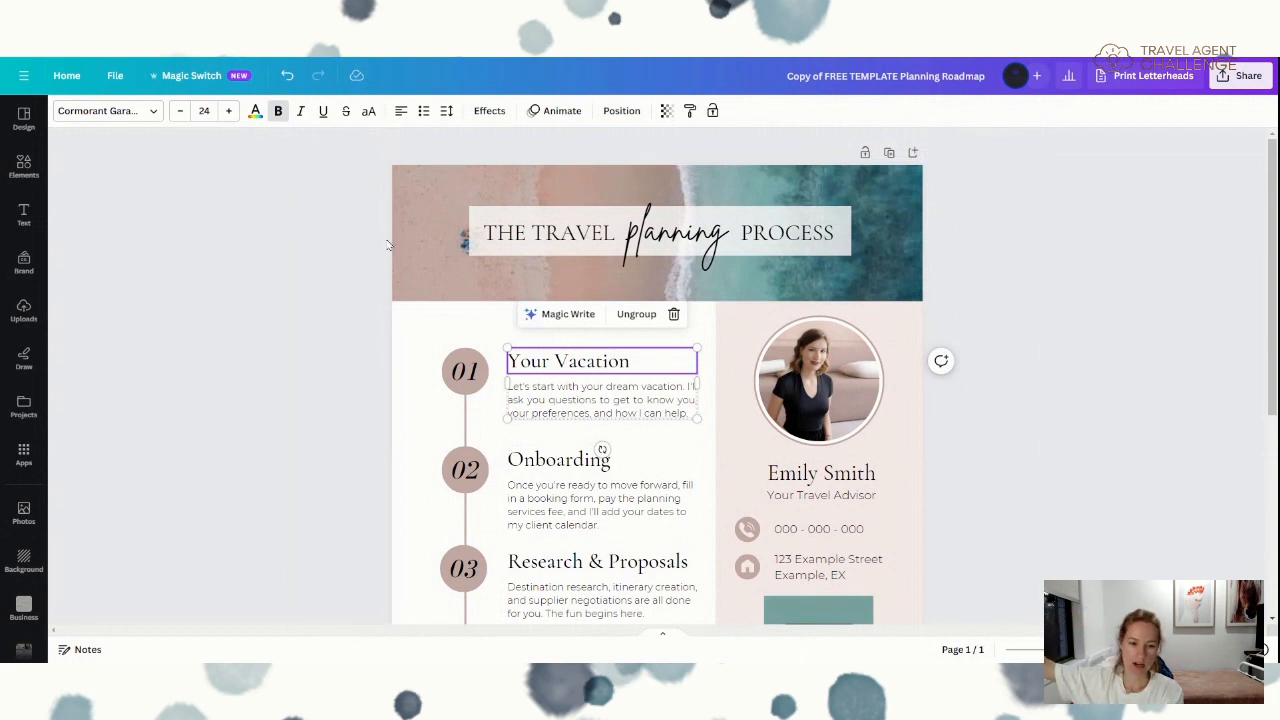
pyautogui.click(155, 112)
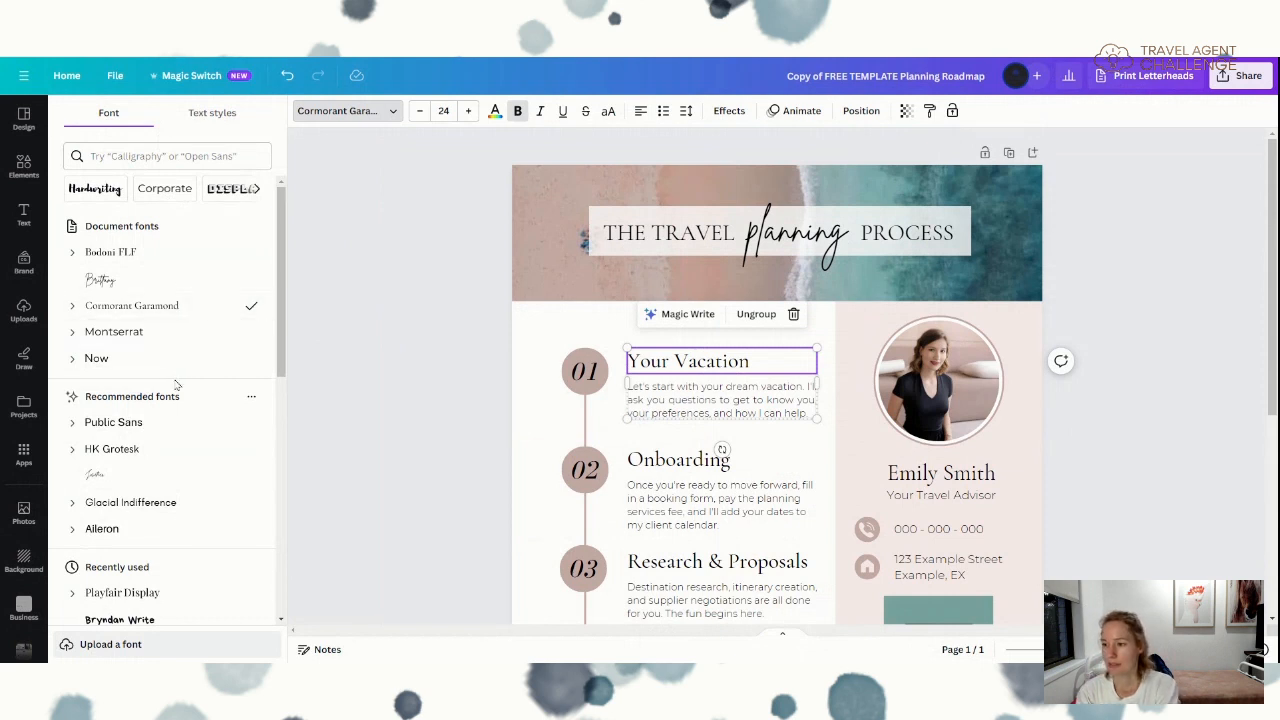
pyautogui.scroll(-1, 185, 440)
pyautogui.scroll(-2, 189, 467)
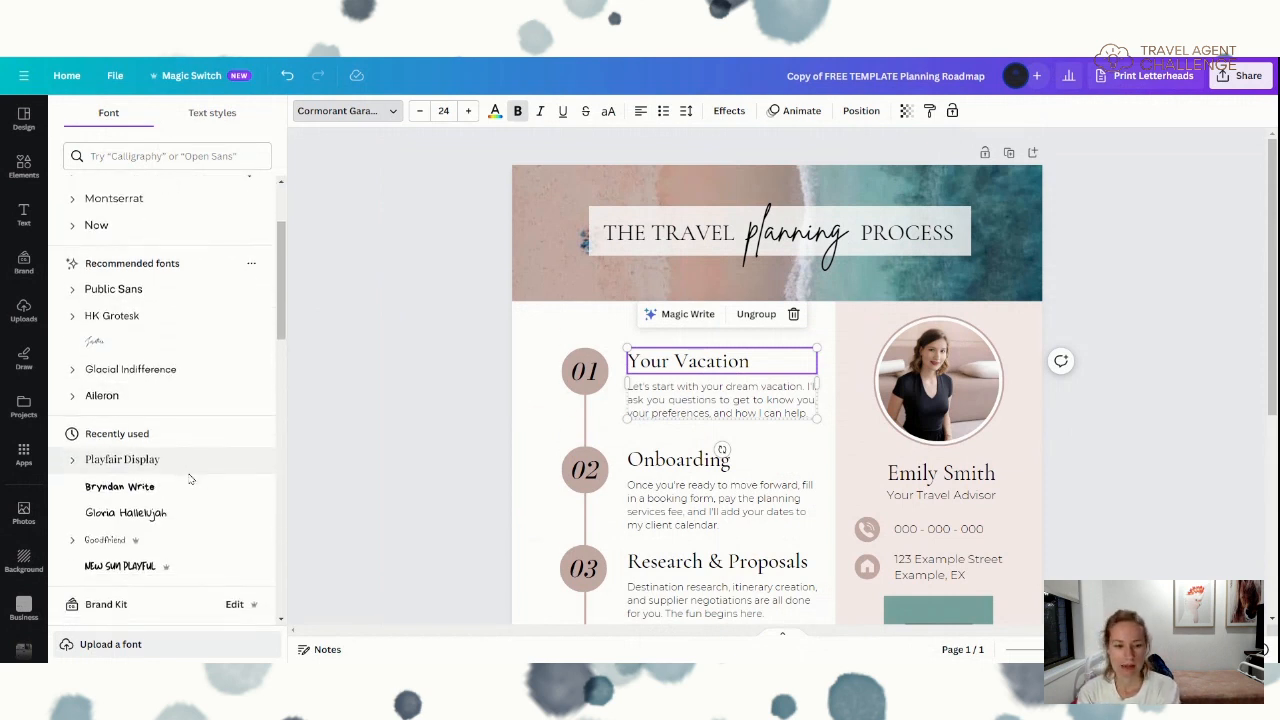
pyautogui.scroll(-1, 189, 471)
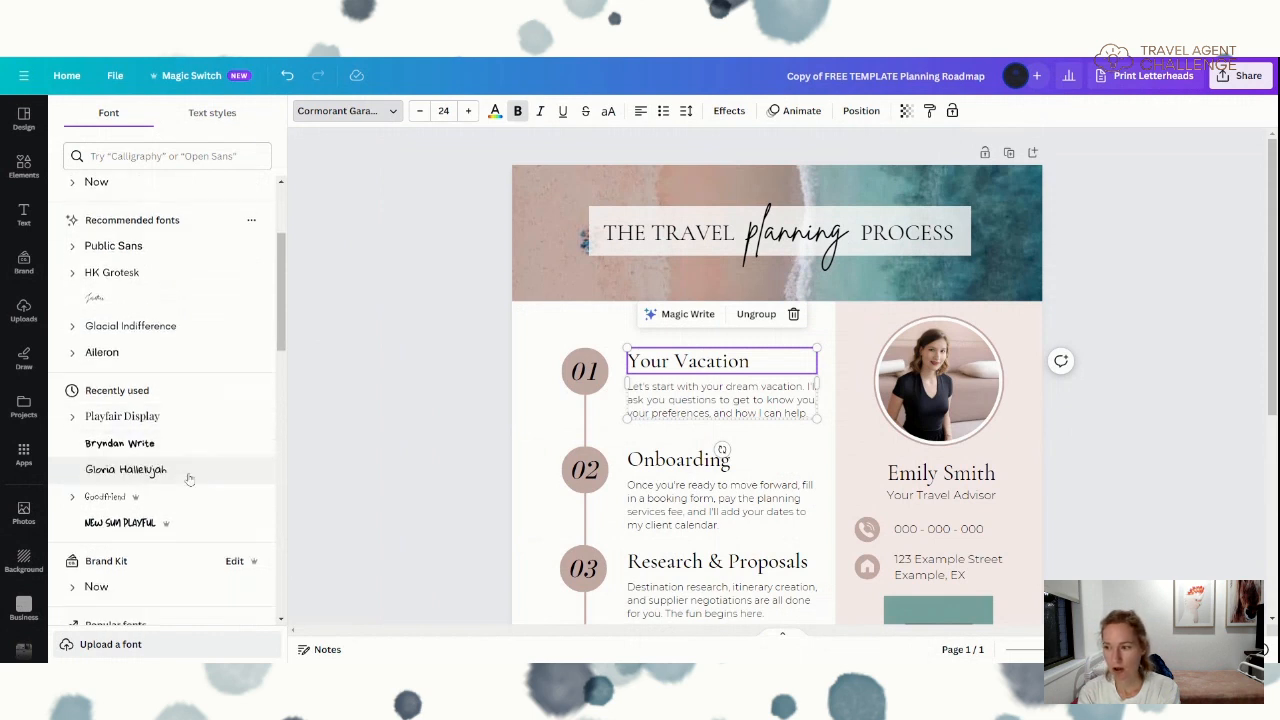
pyautogui.scroll(-2, 160, 510)
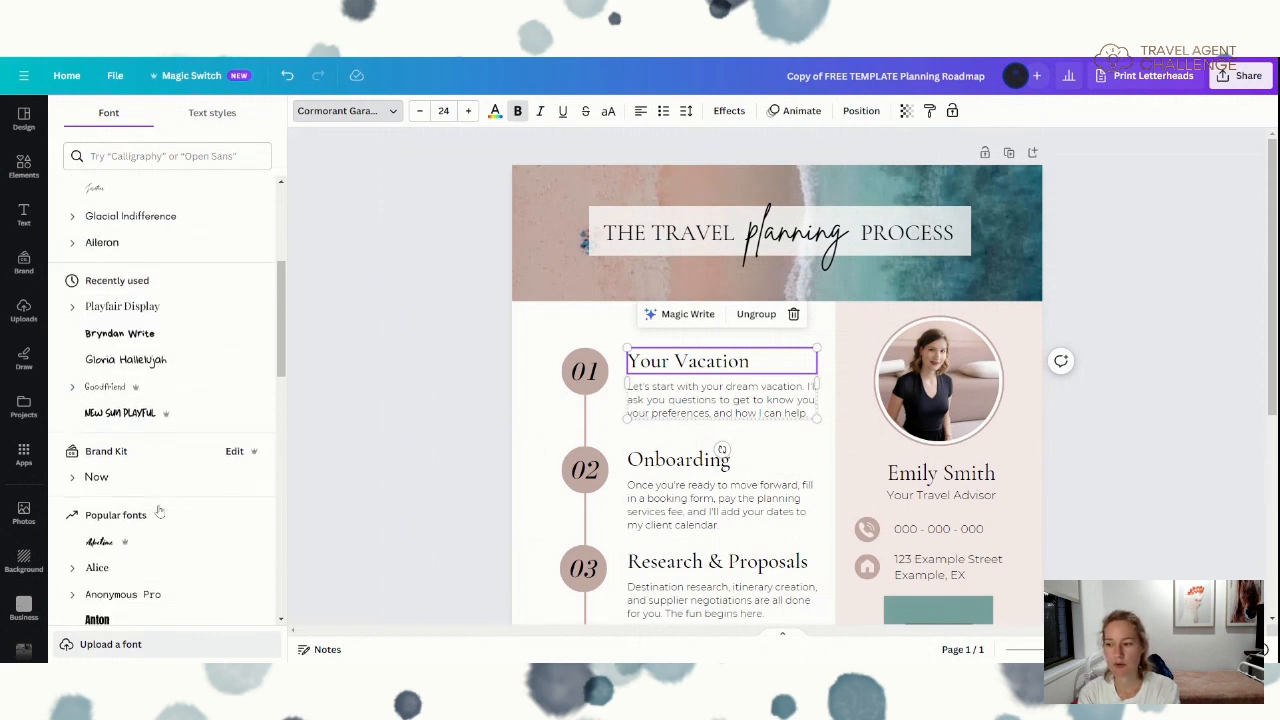
pyautogui.scroll(2, 213, 559)
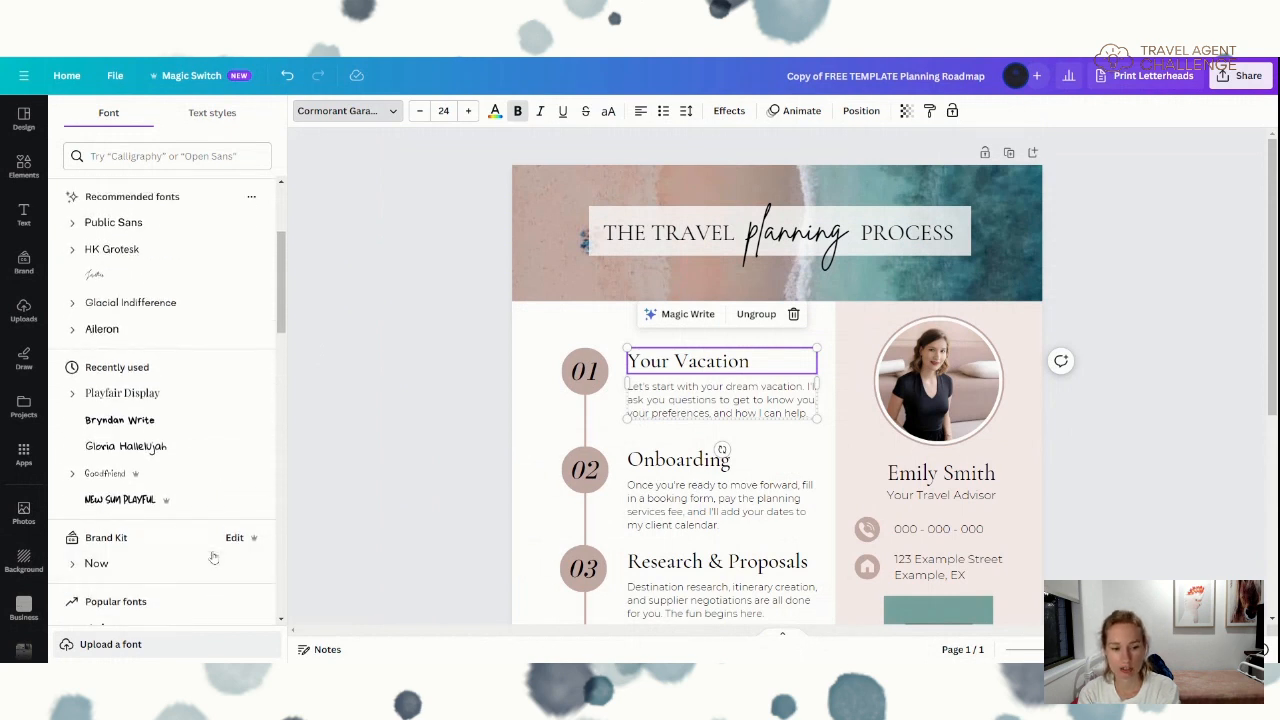
pyautogui.click(142, 395)
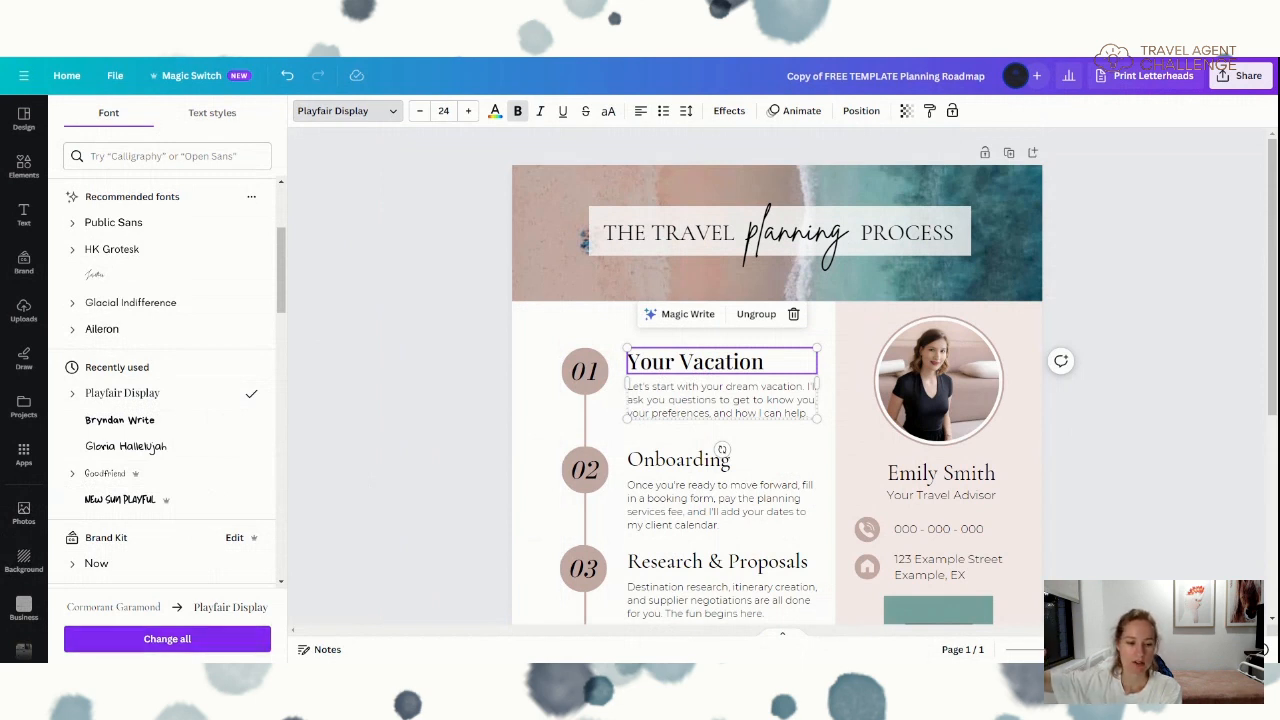
pyautogui.click(167, 640)
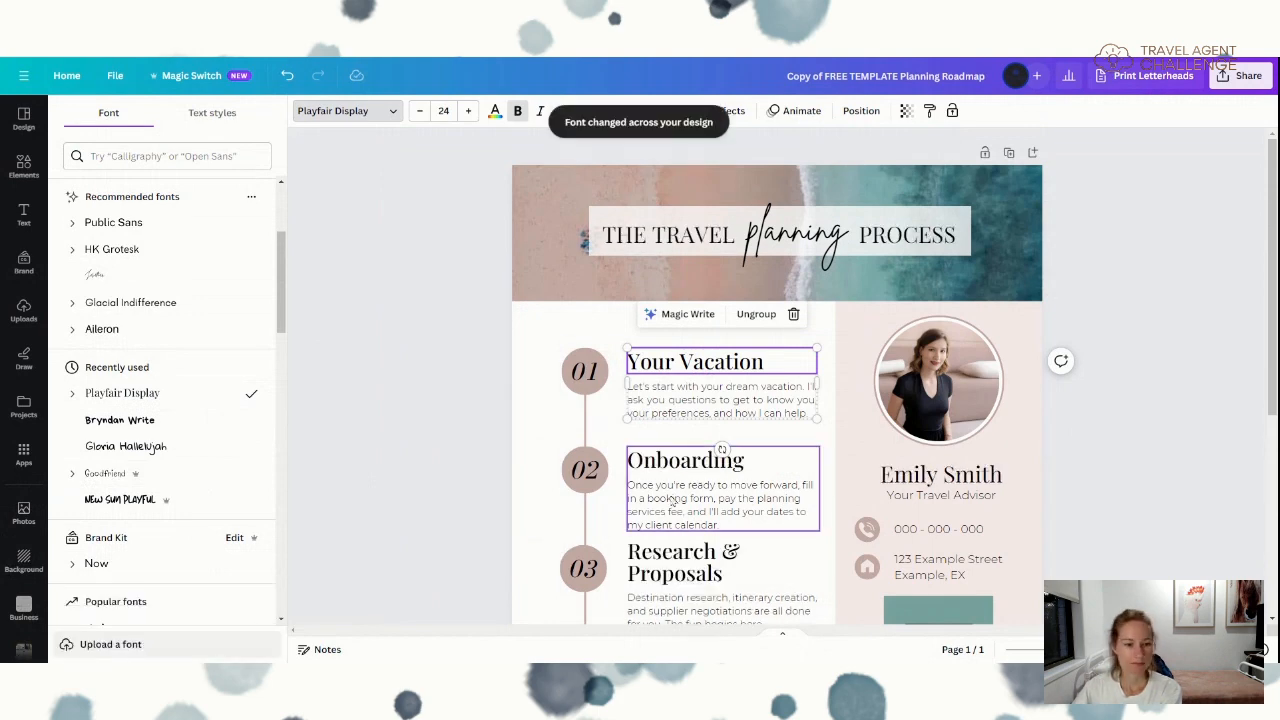
# - Examine the whole page with the replaced heading font, from the header title down to the footer bar
pyautogui.moveTo(1069, 650); pyautogui.dragTo(1055, 650)
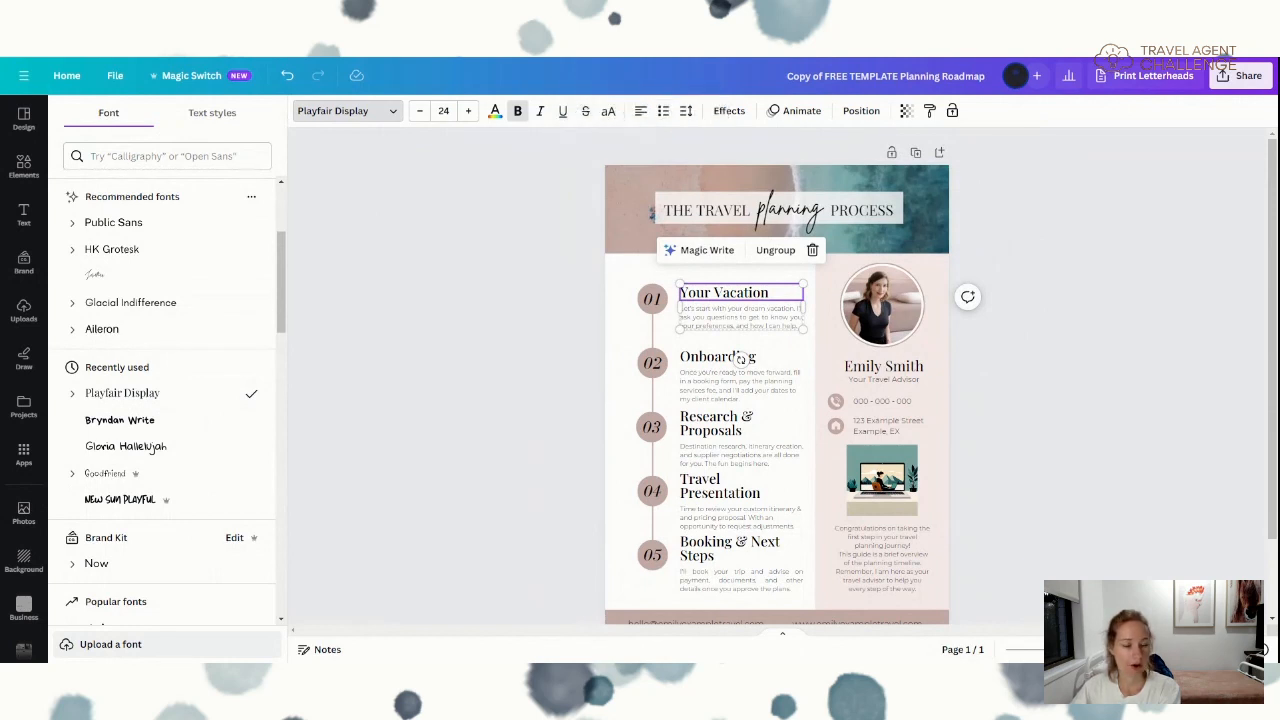
pyautogui.click(568, 528)
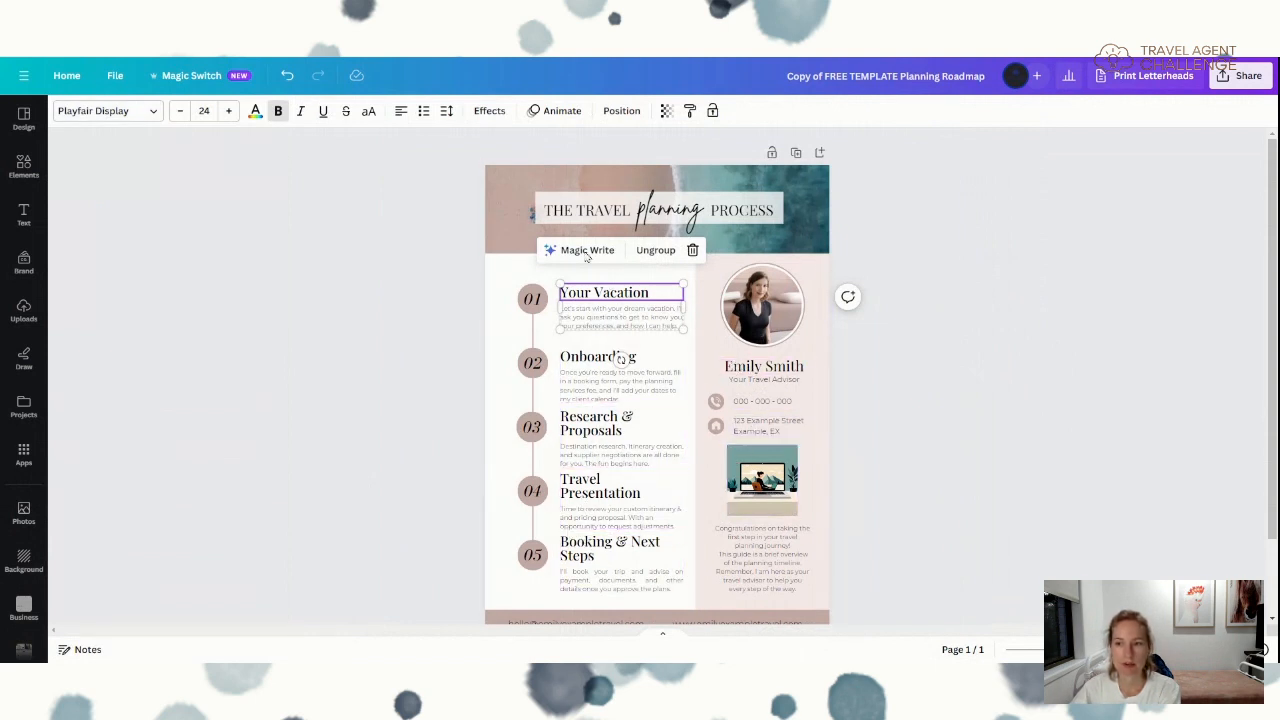
pyautogui.click(579, 218)
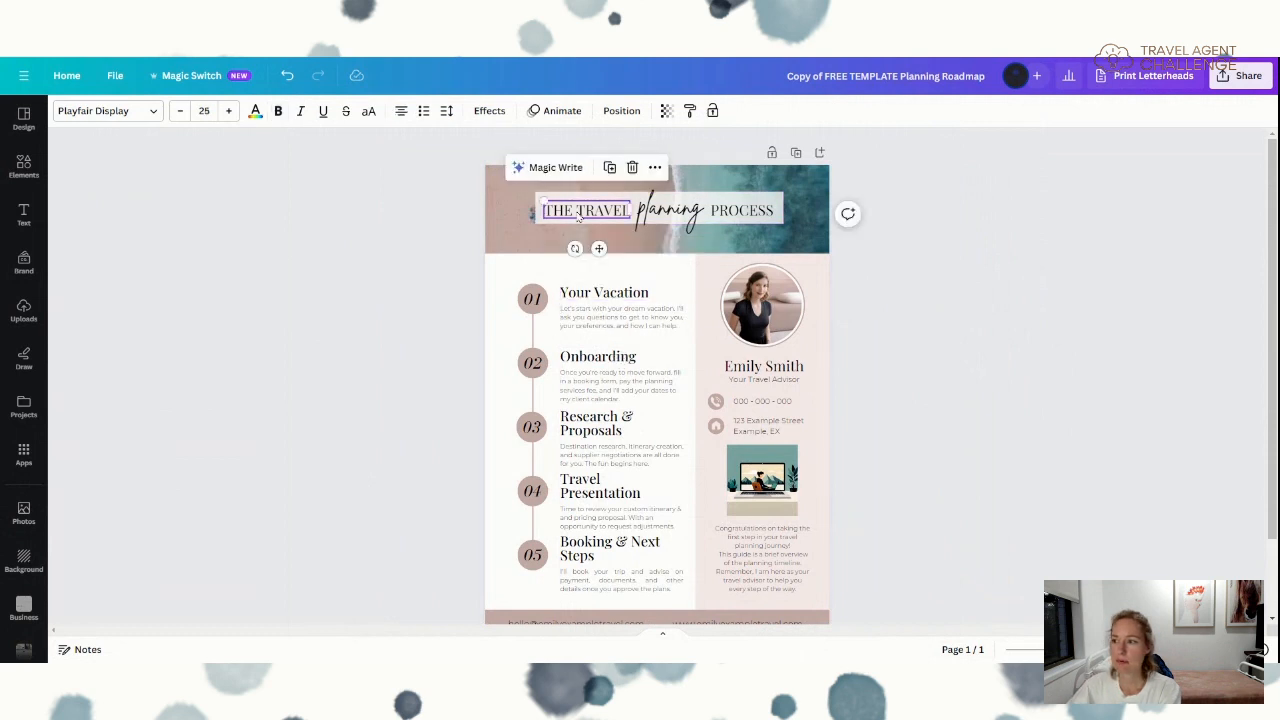
pyautogui.click(929, 375)
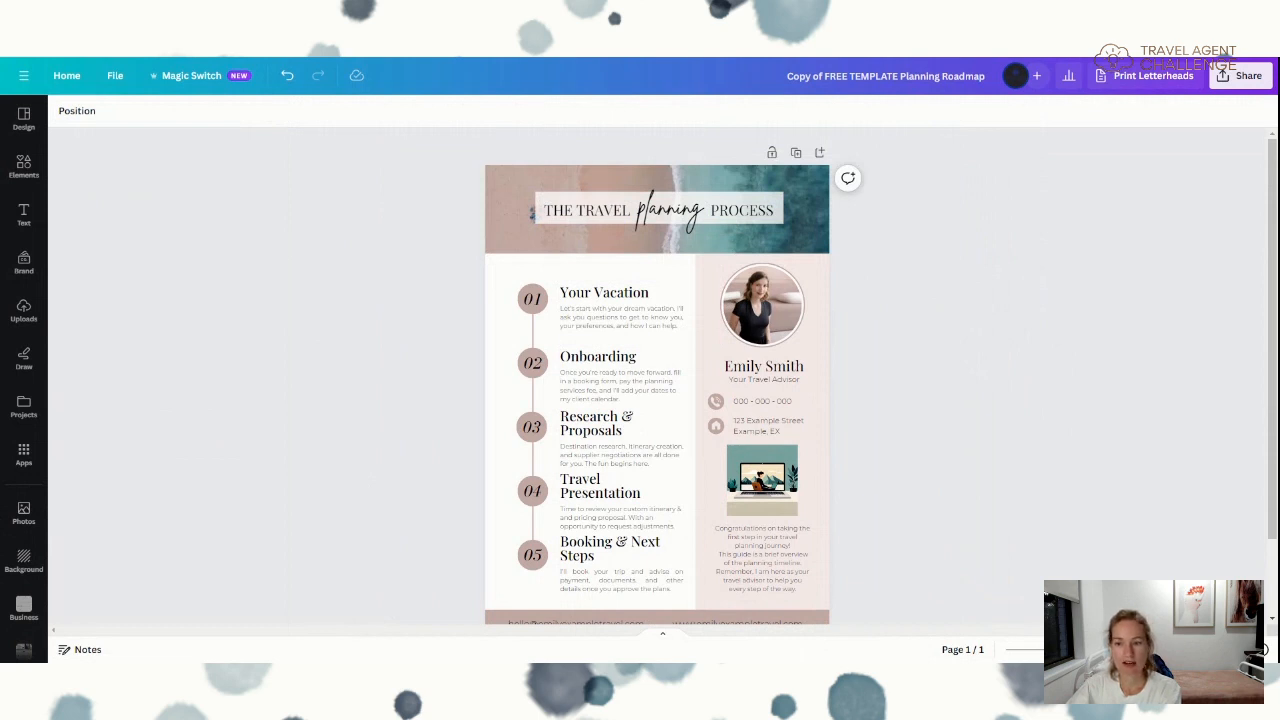
pyautogui.scroll(-1, 878, 489)
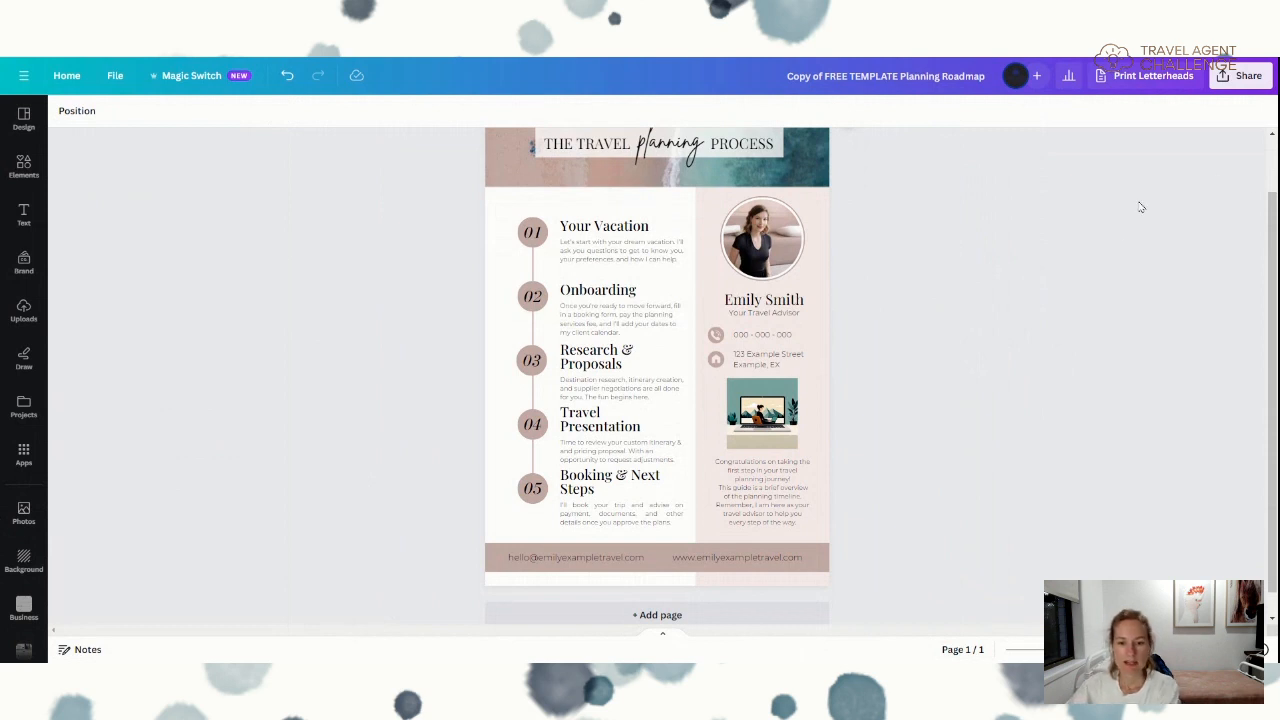
pyautogui.scroll(1, 1099, 277)
pyautogui.scroll(-1, 1099, 277)
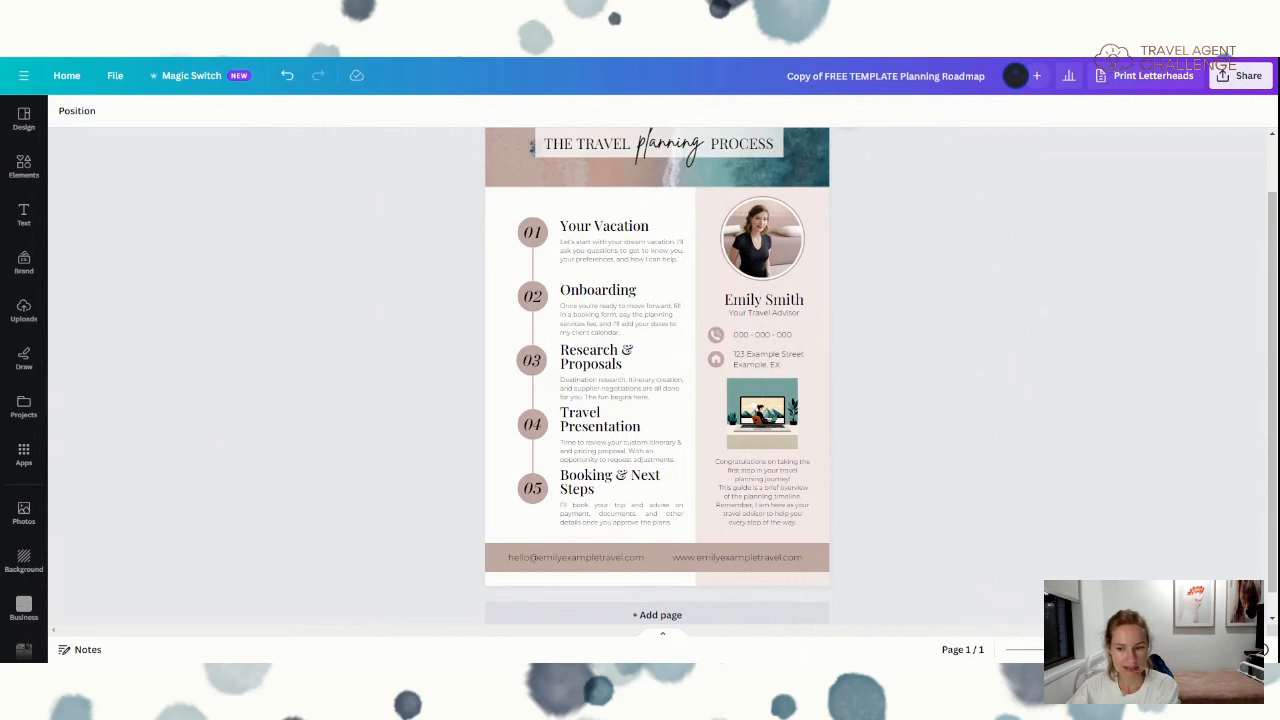
# - Add a mailto: link with the advisor's e-mail address to the e-mail text in the footer bar
pyautogui.moveTo(1048, 650); pyautogui.dragTo(1059, 650)
pyautogui.scroll(-2, 757, 511)
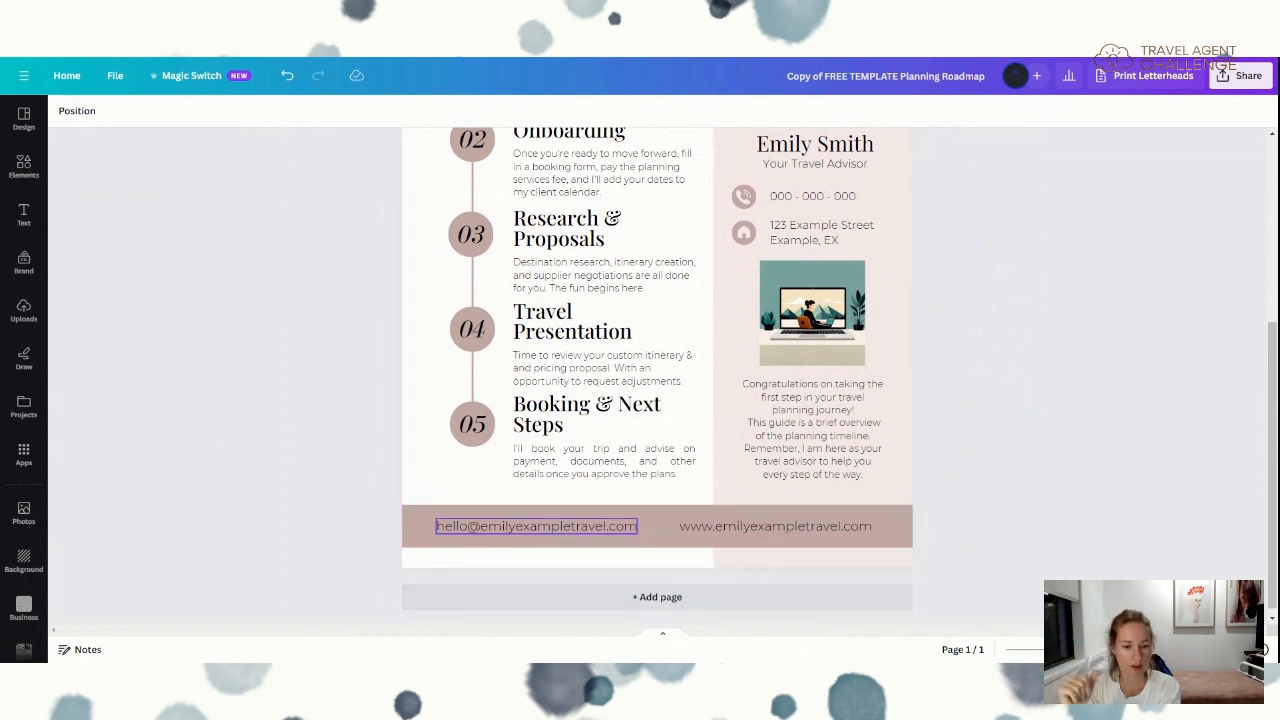
pyautogui.click(569, 528)
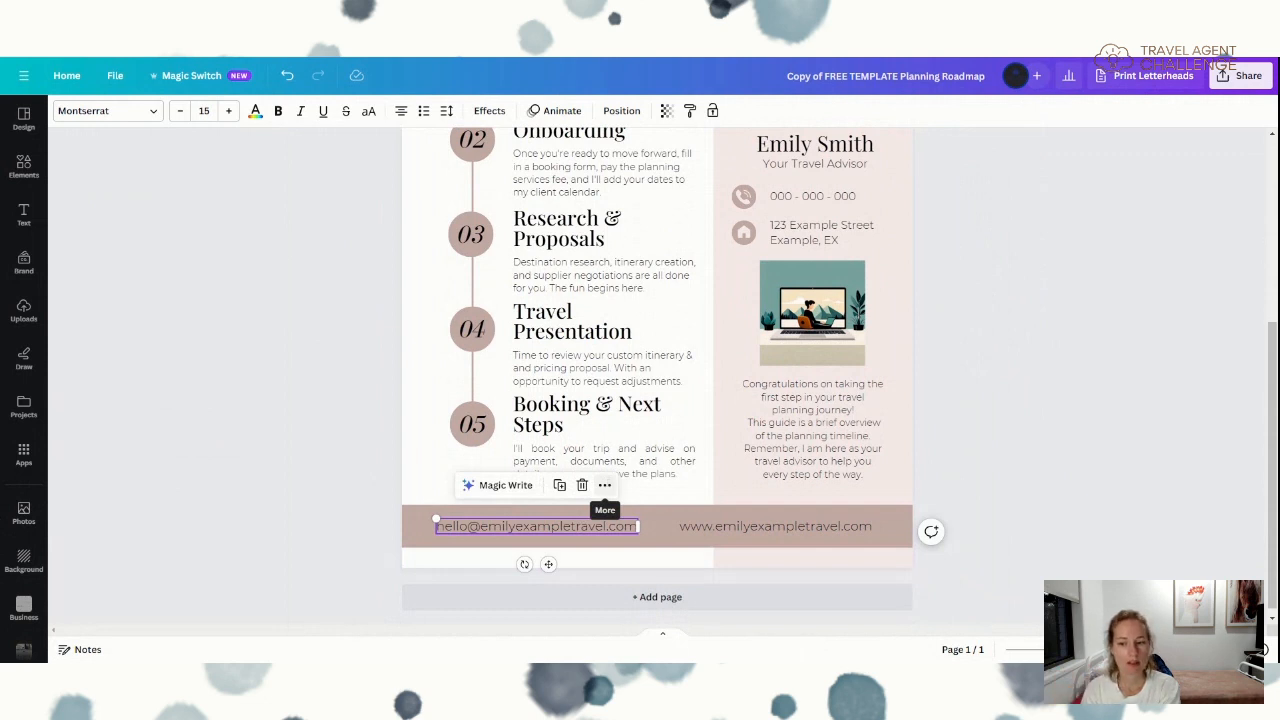
pyautogui.click(605, 486)
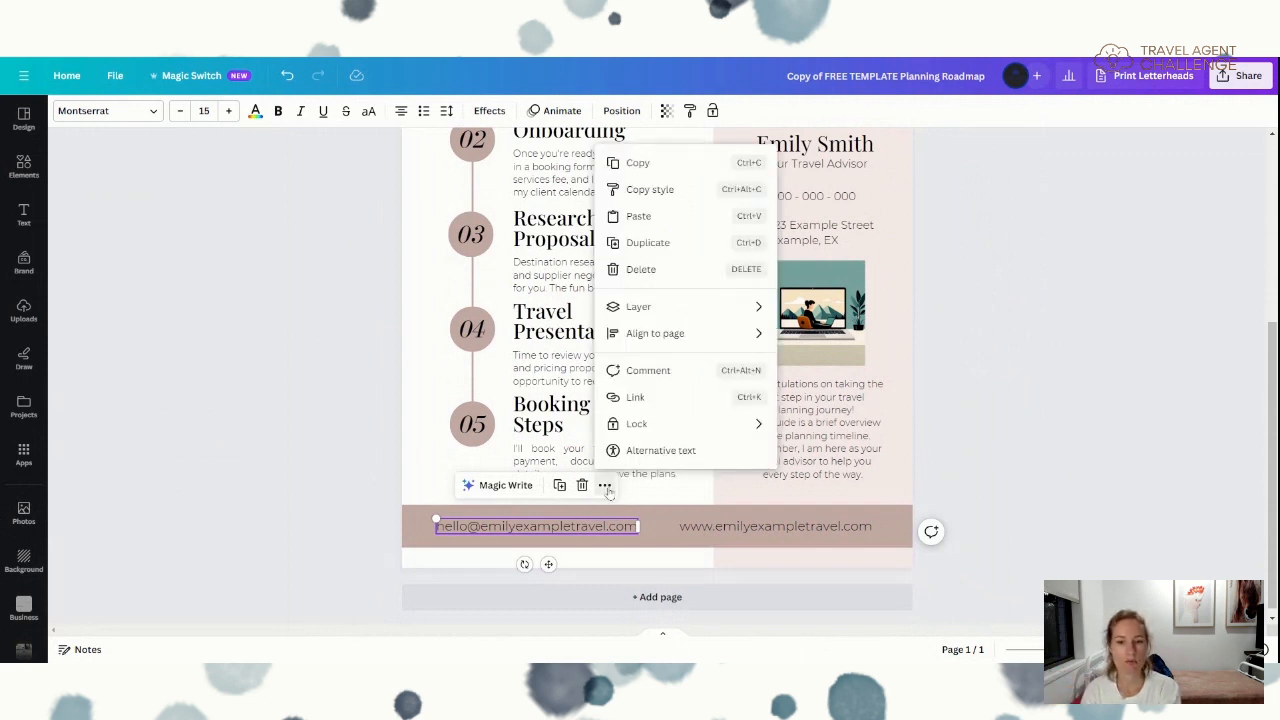
pyautogui.click(638, 398)
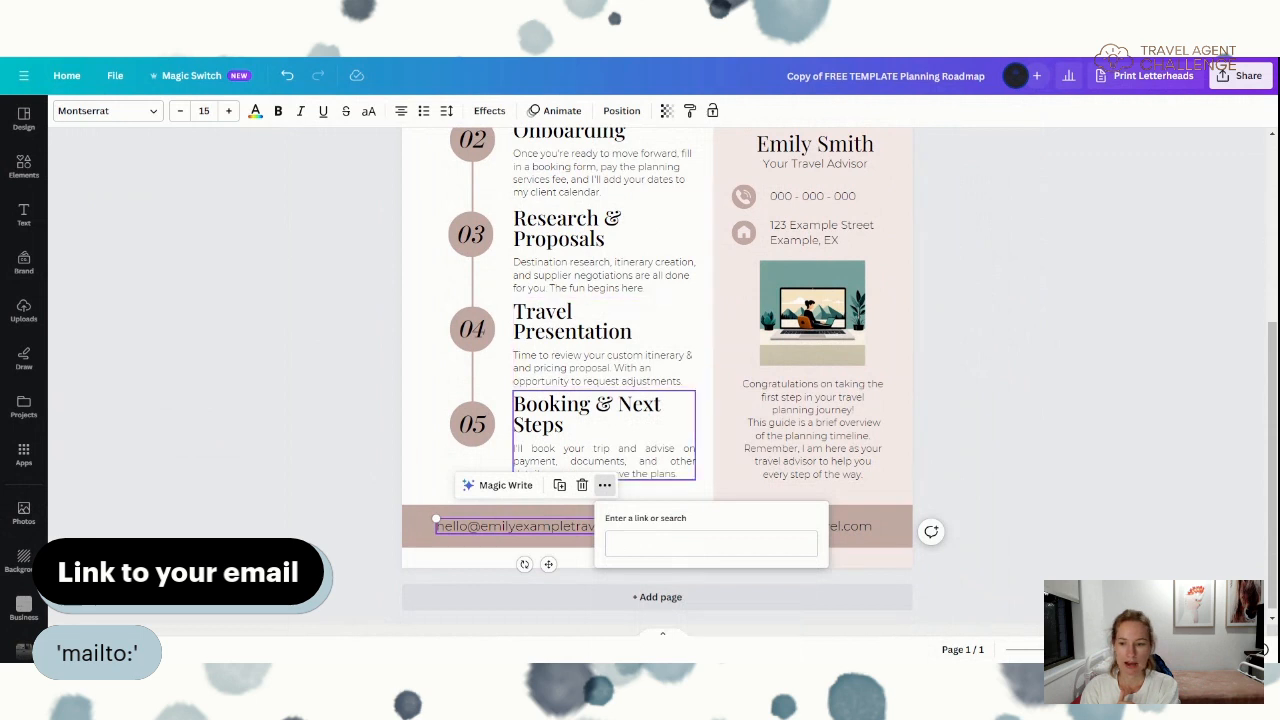
pyautogui.click(698, 540)
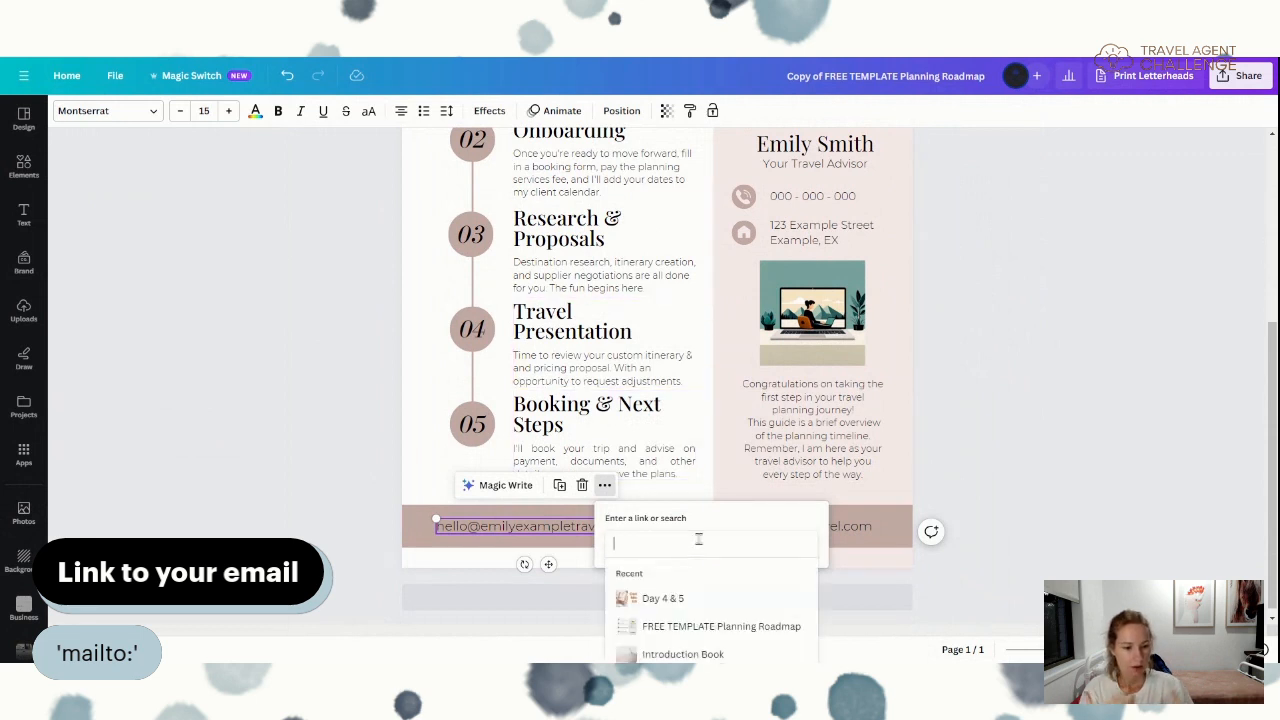
pyautogui.write('m')
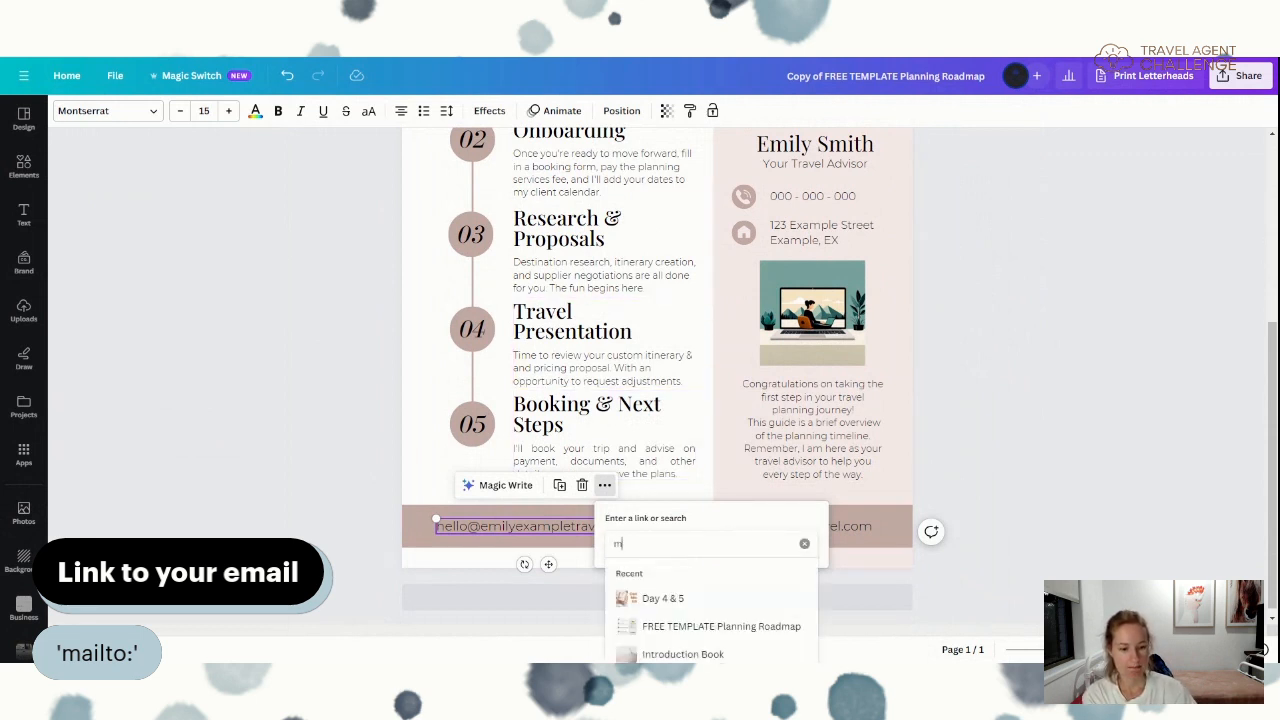
pyautogui.write('ailto')
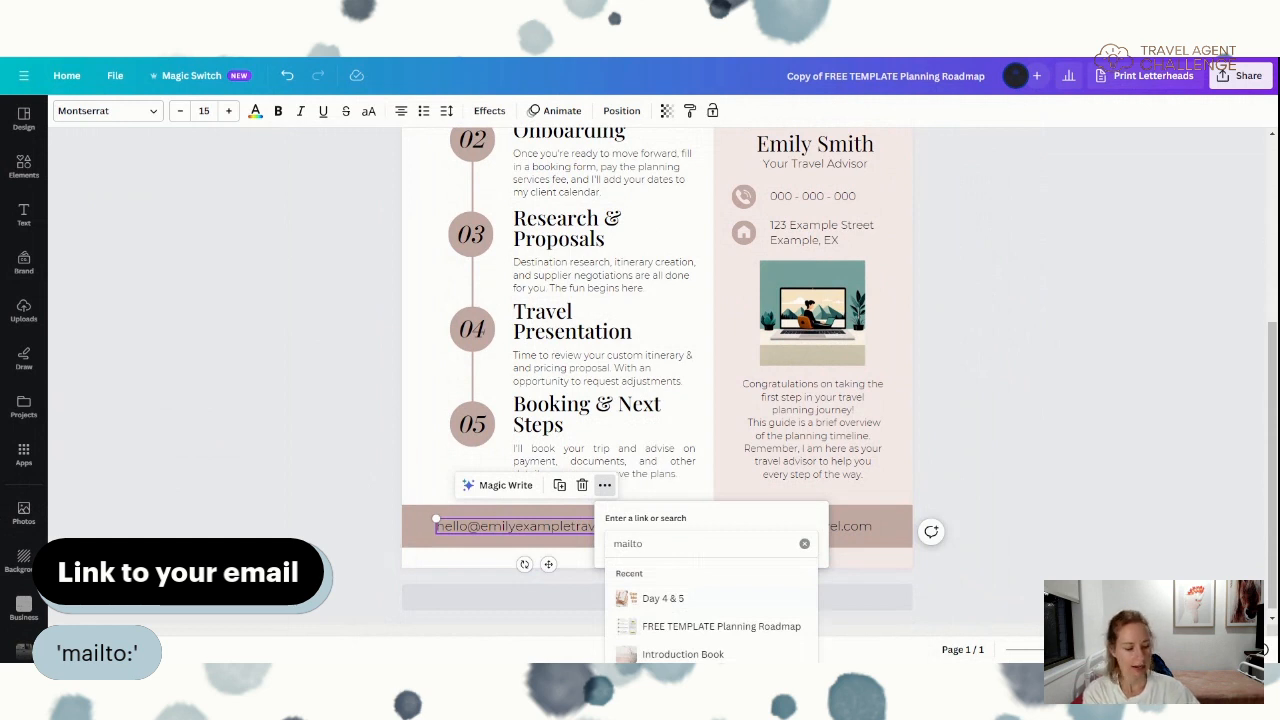
pyautogui.write(':')
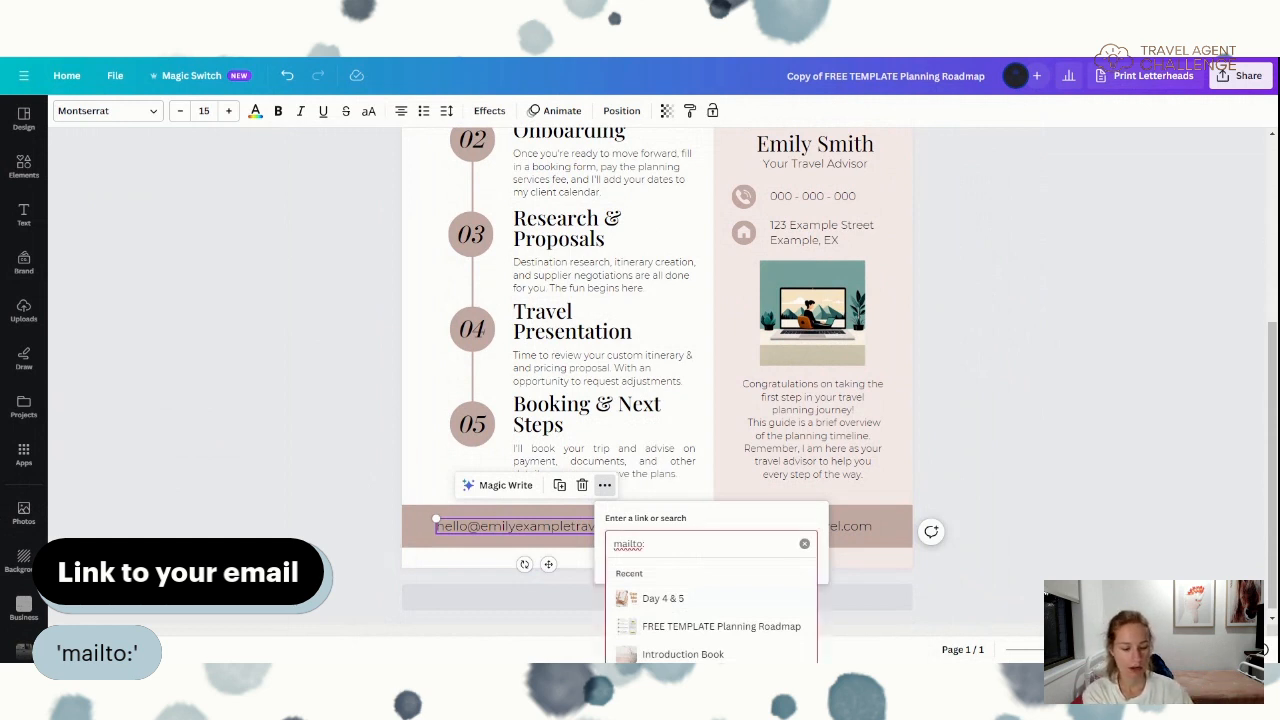
pyautogui.write('hellow')
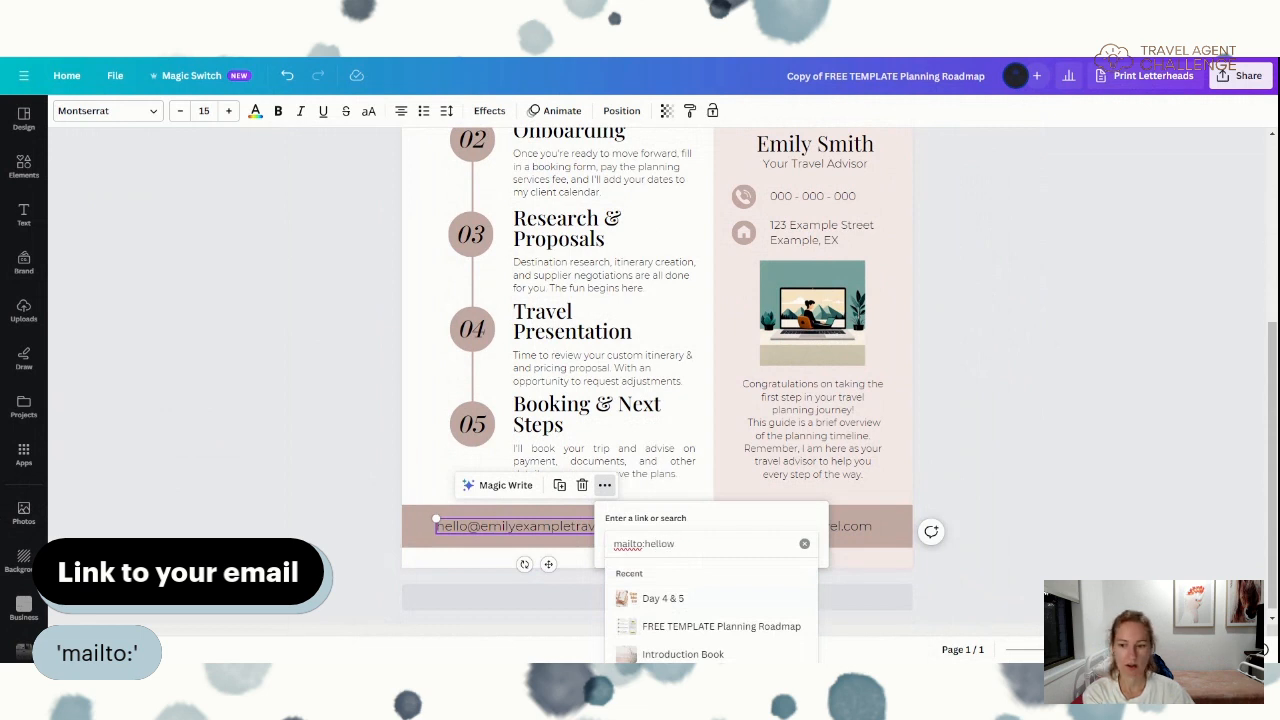
pyautogui.press('BackSpace')
pyautogui.write('@')
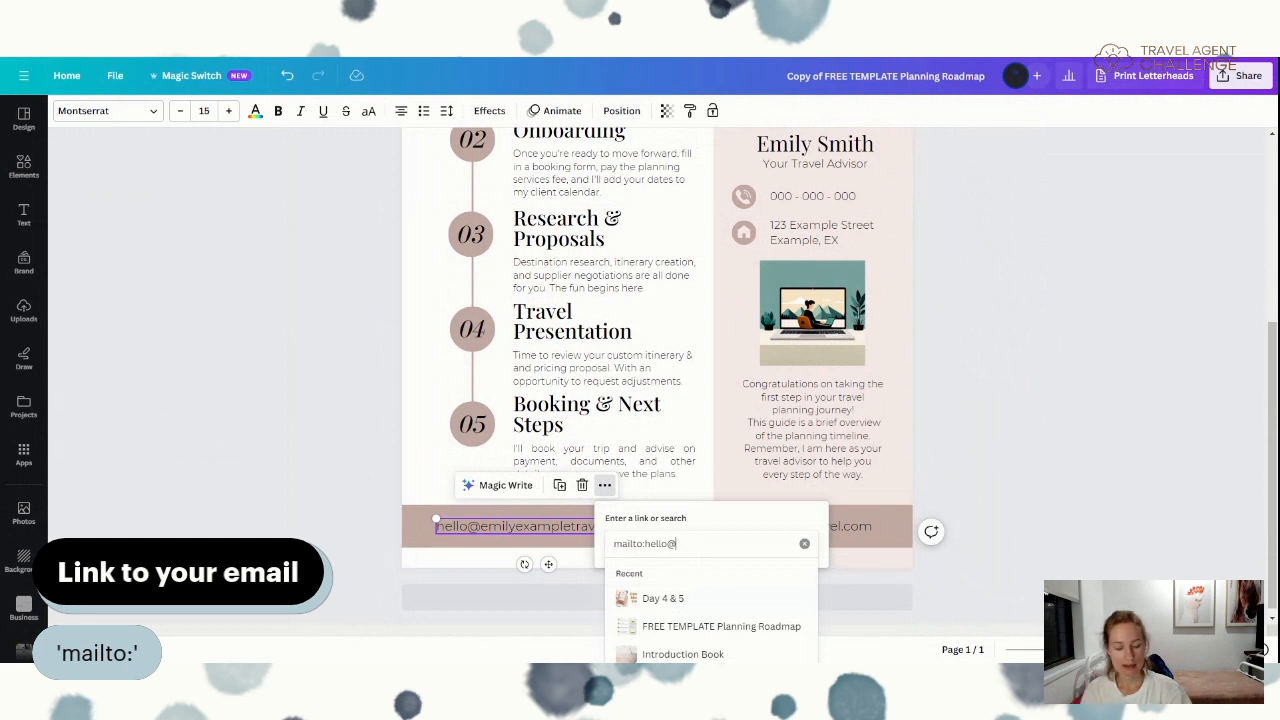
pyautogui.press('Return')
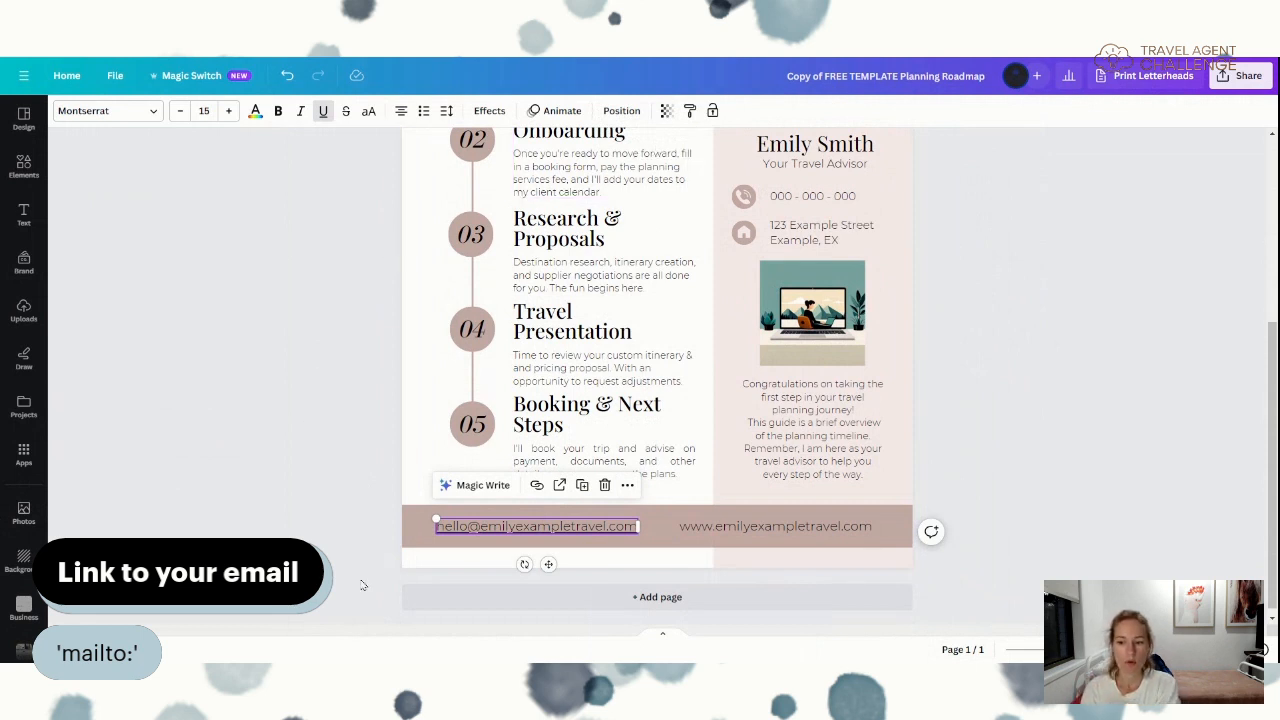
pyautogui.click(437, 560)
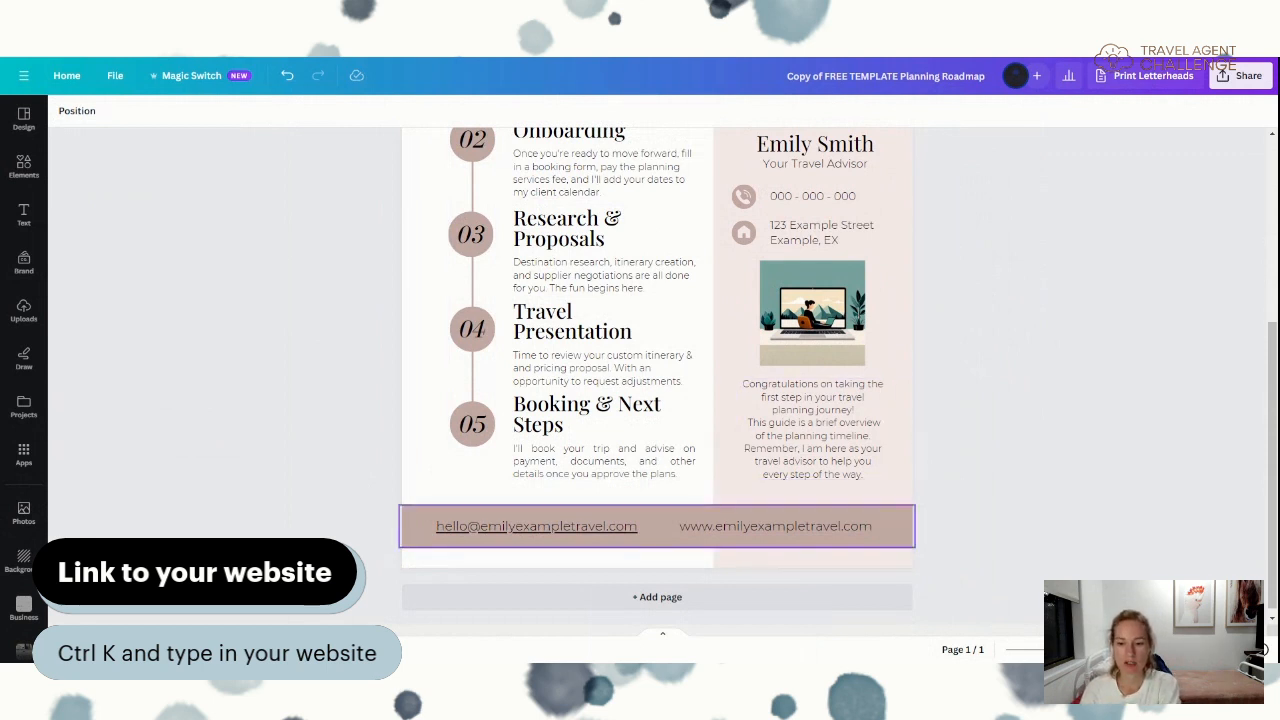
pyautogui.click(775, 526)
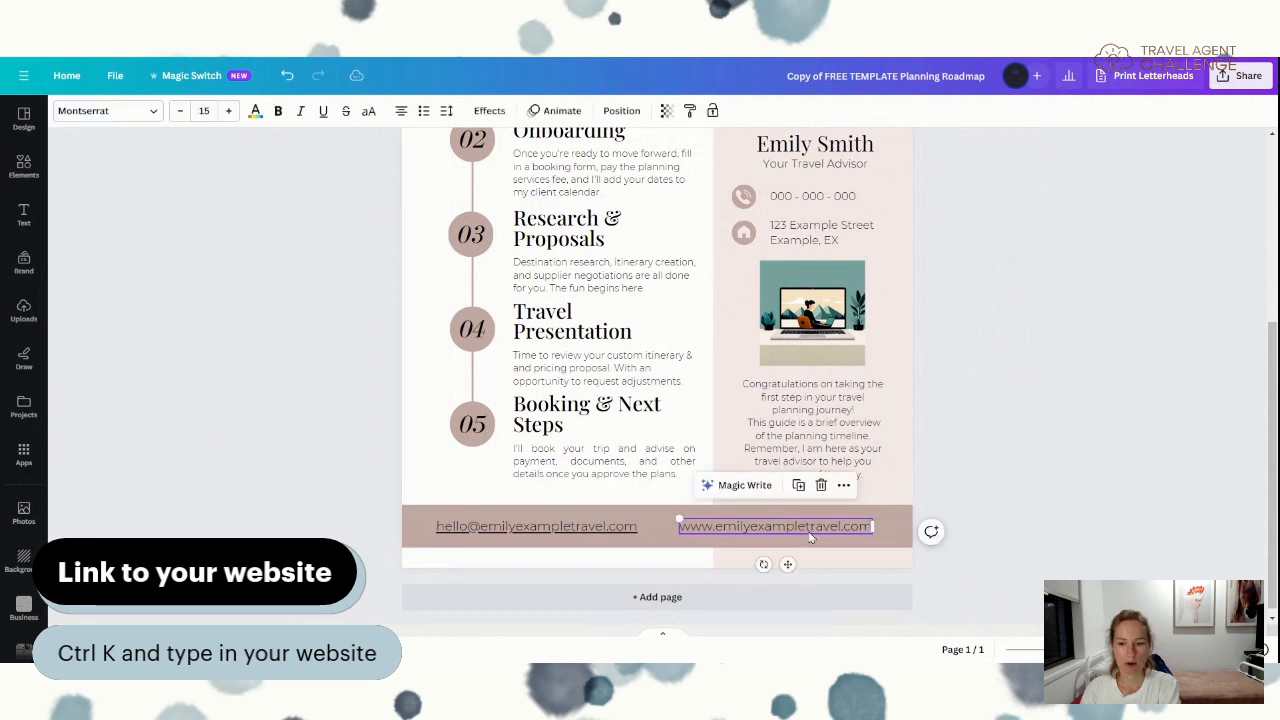
pyautogui.click(844, 486)
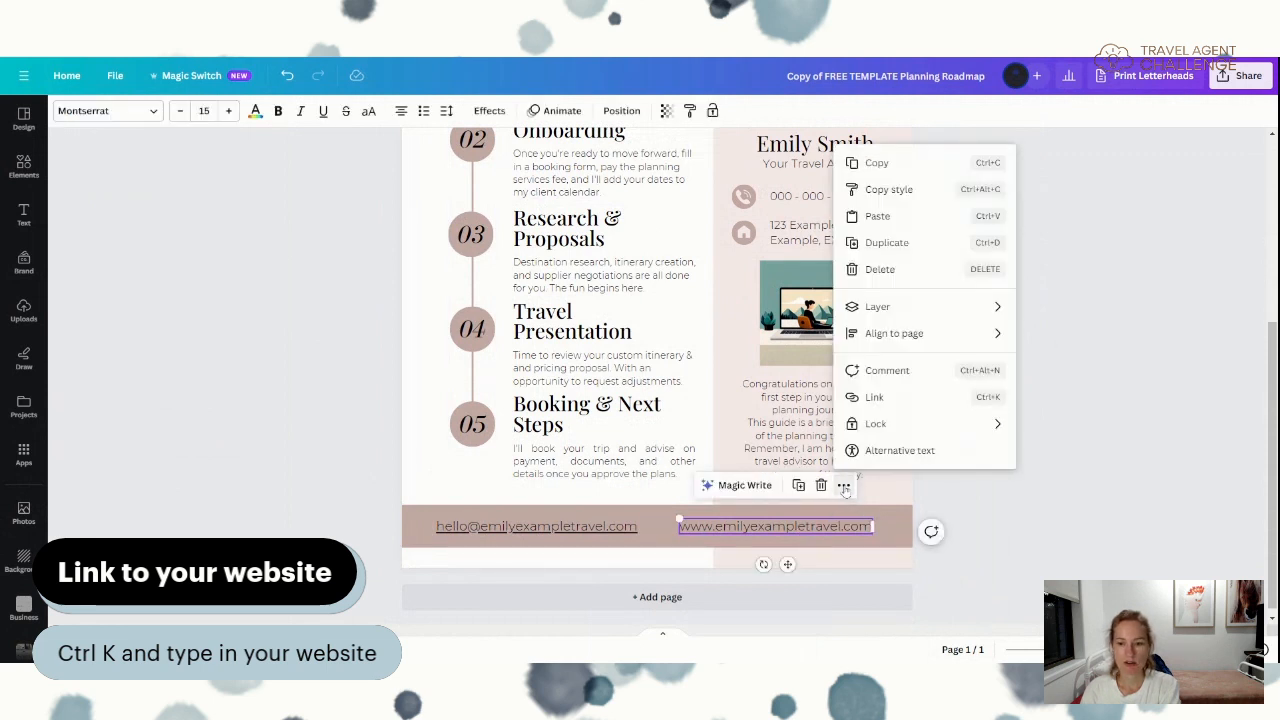
pyautogui.click(874, 398)
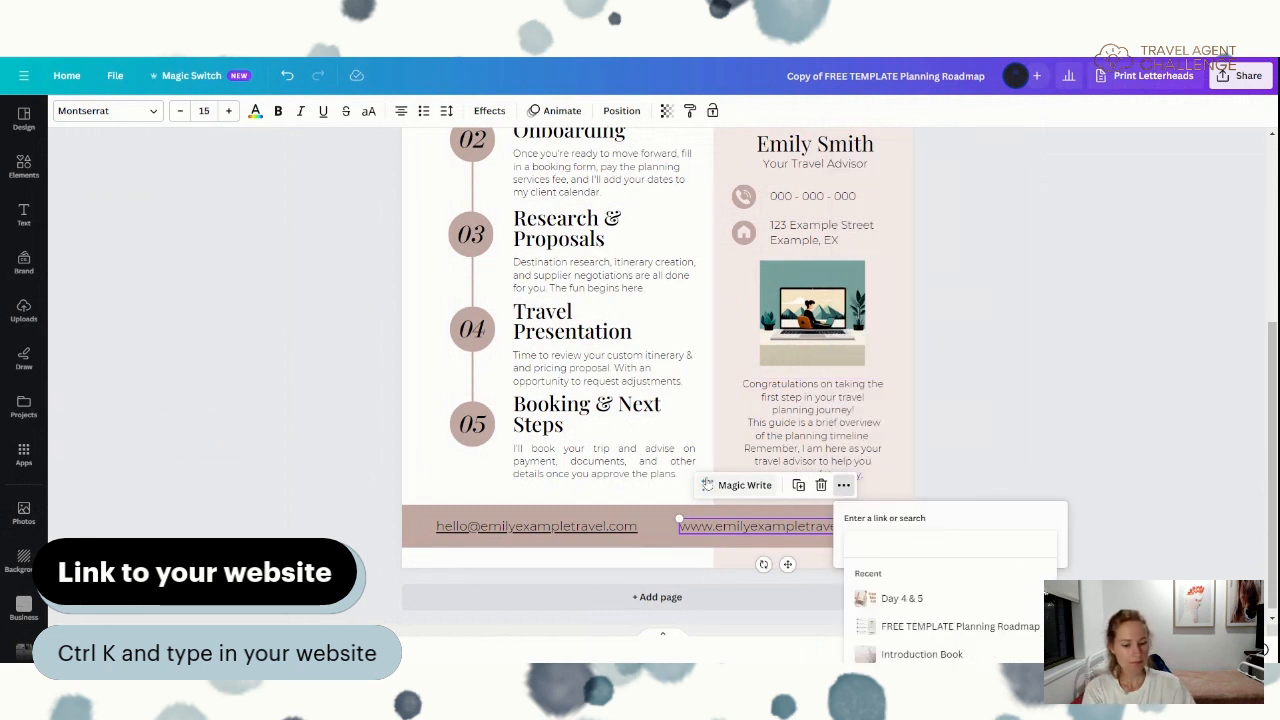
pyautogui.write('www')
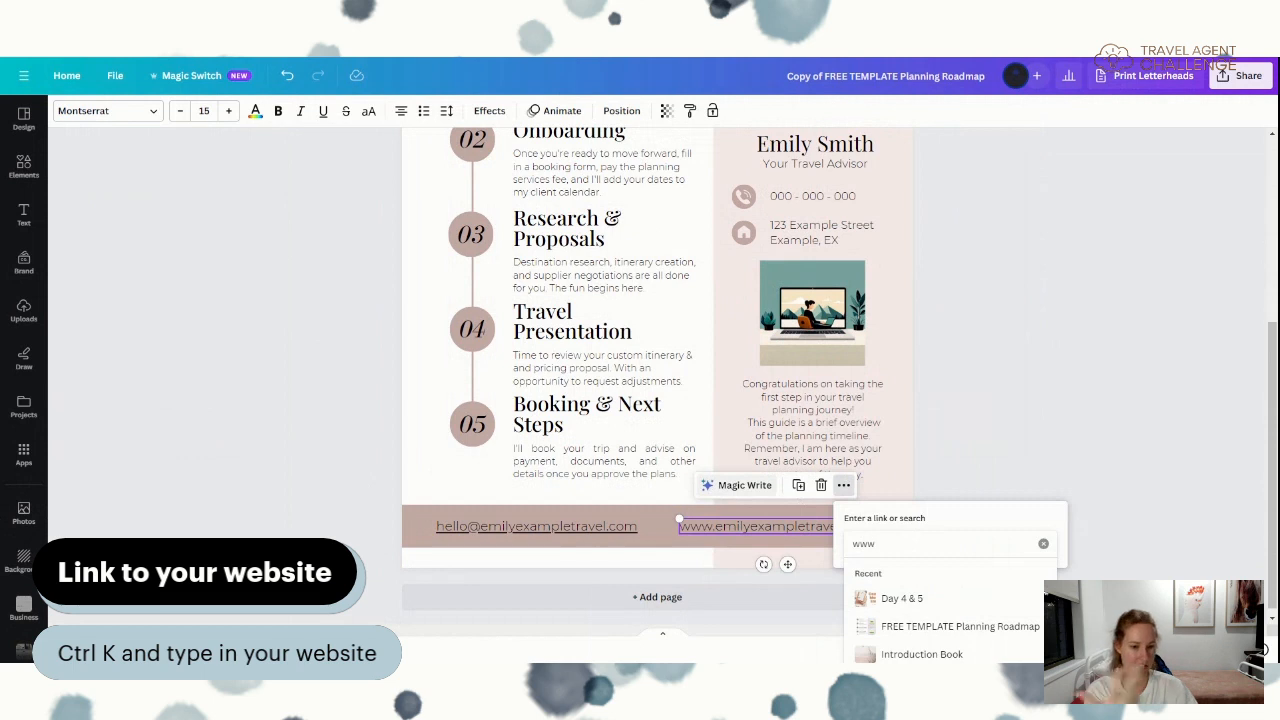
pyautogui.write('.')
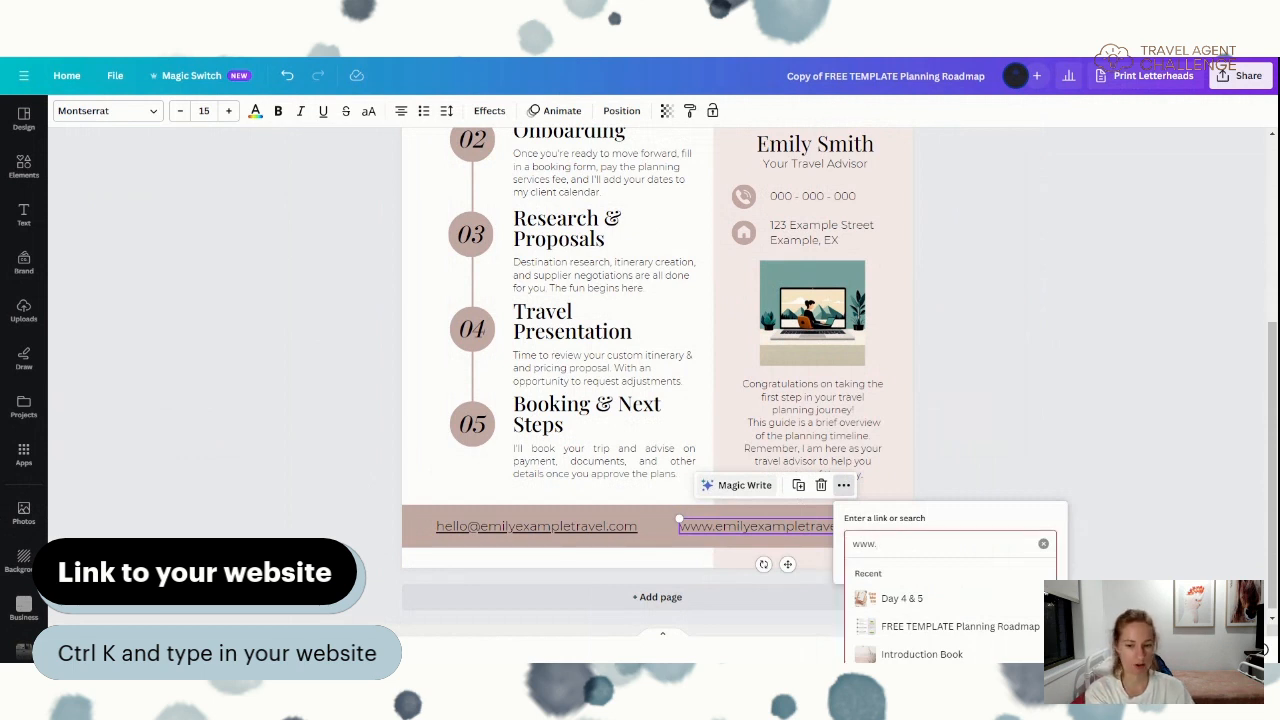
pyautogui.write('travel.com')
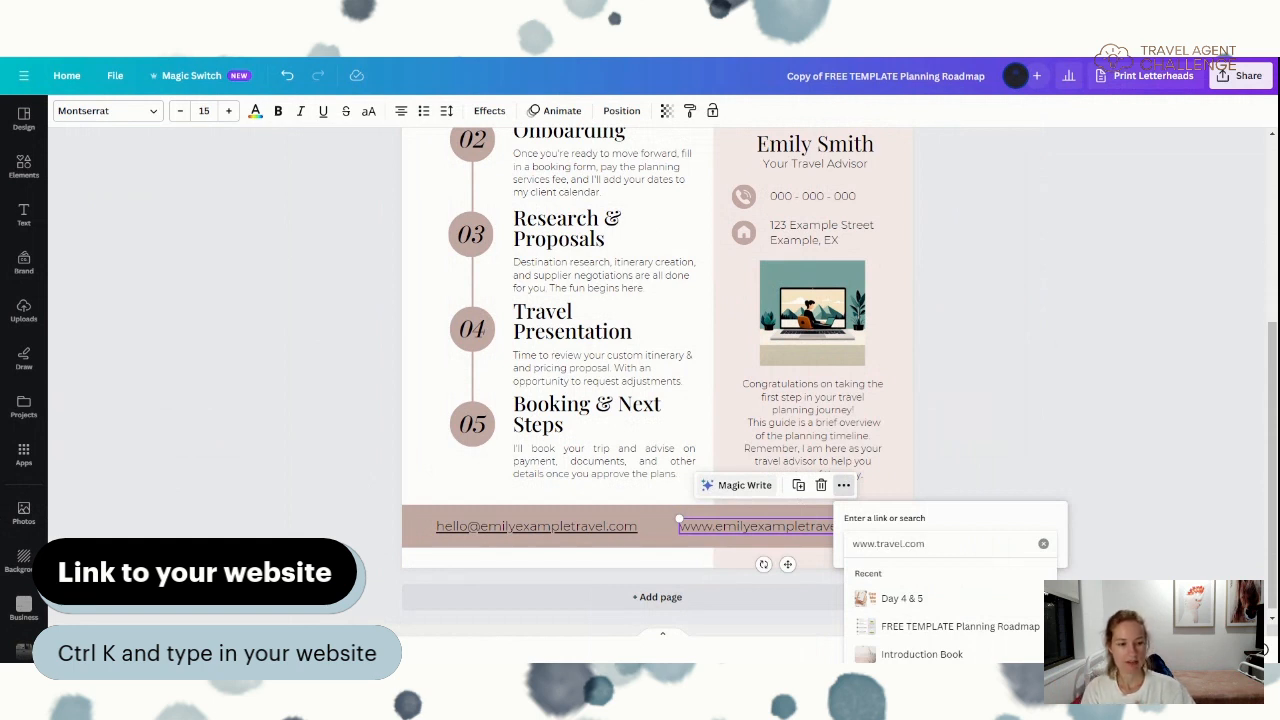
pyautogui.press('Return')
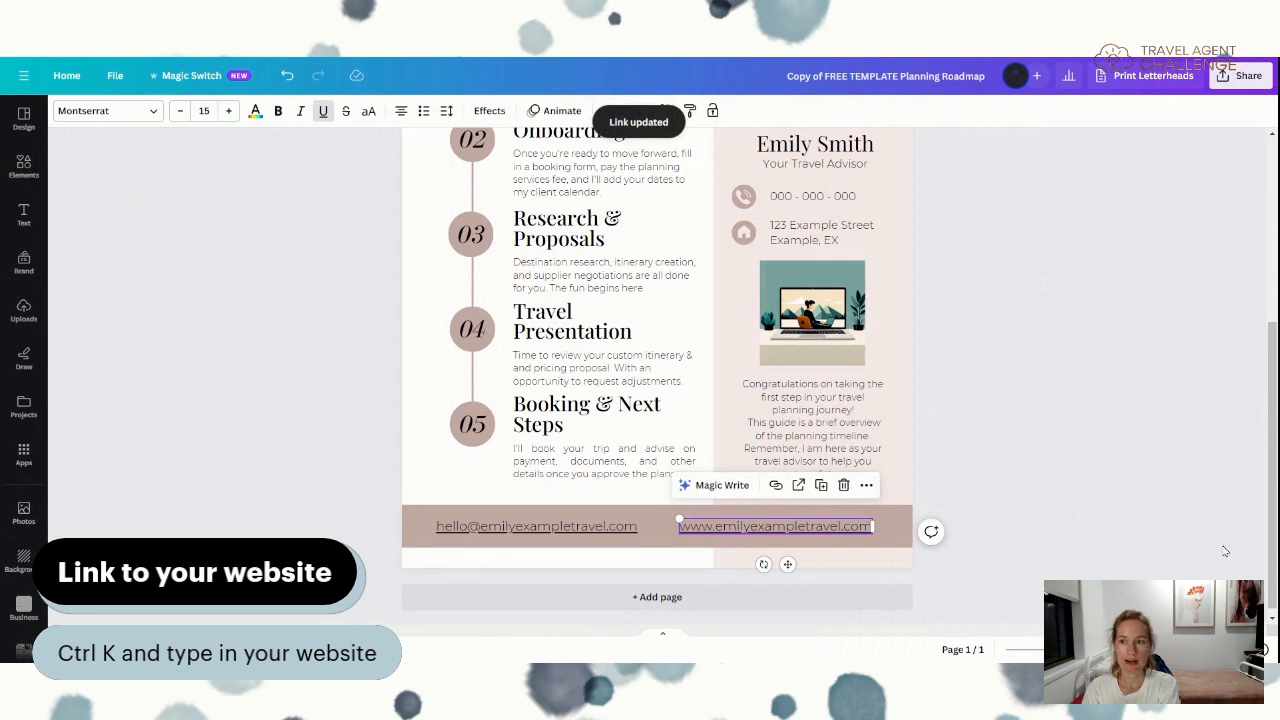
pyautogui.scroll(-5, 657, 380)
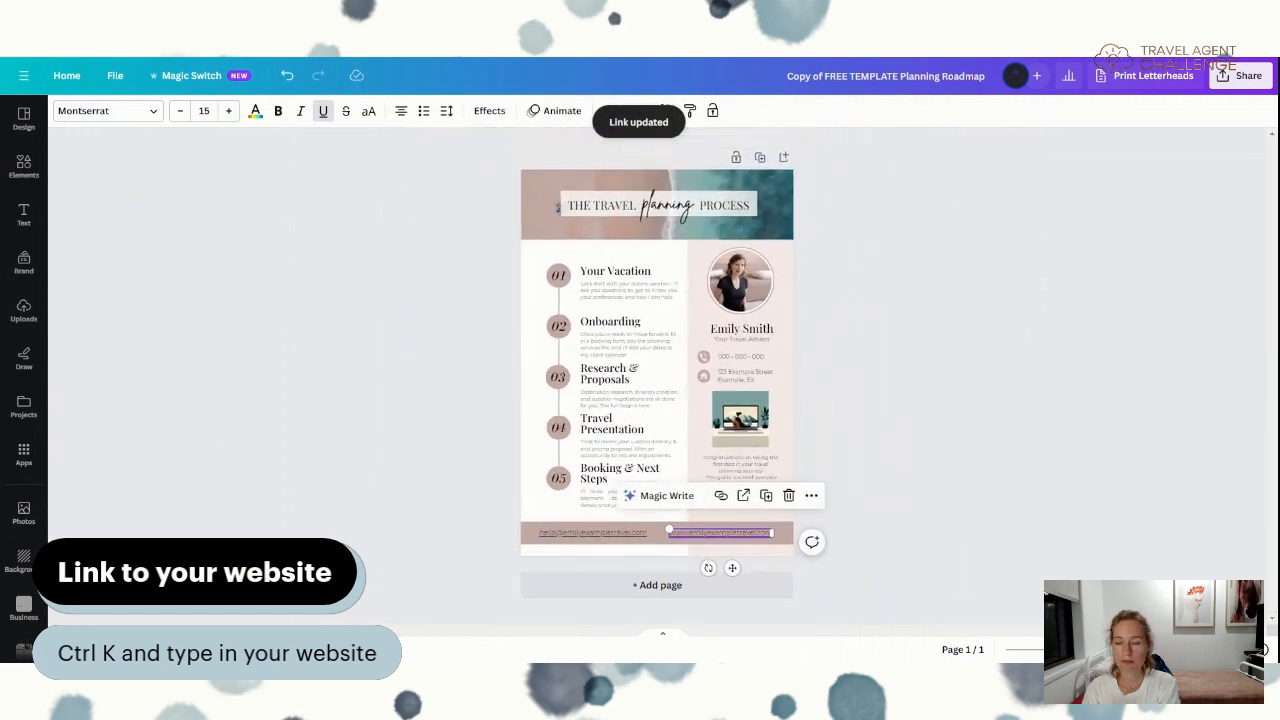
pyautogui.click(1103, 547)
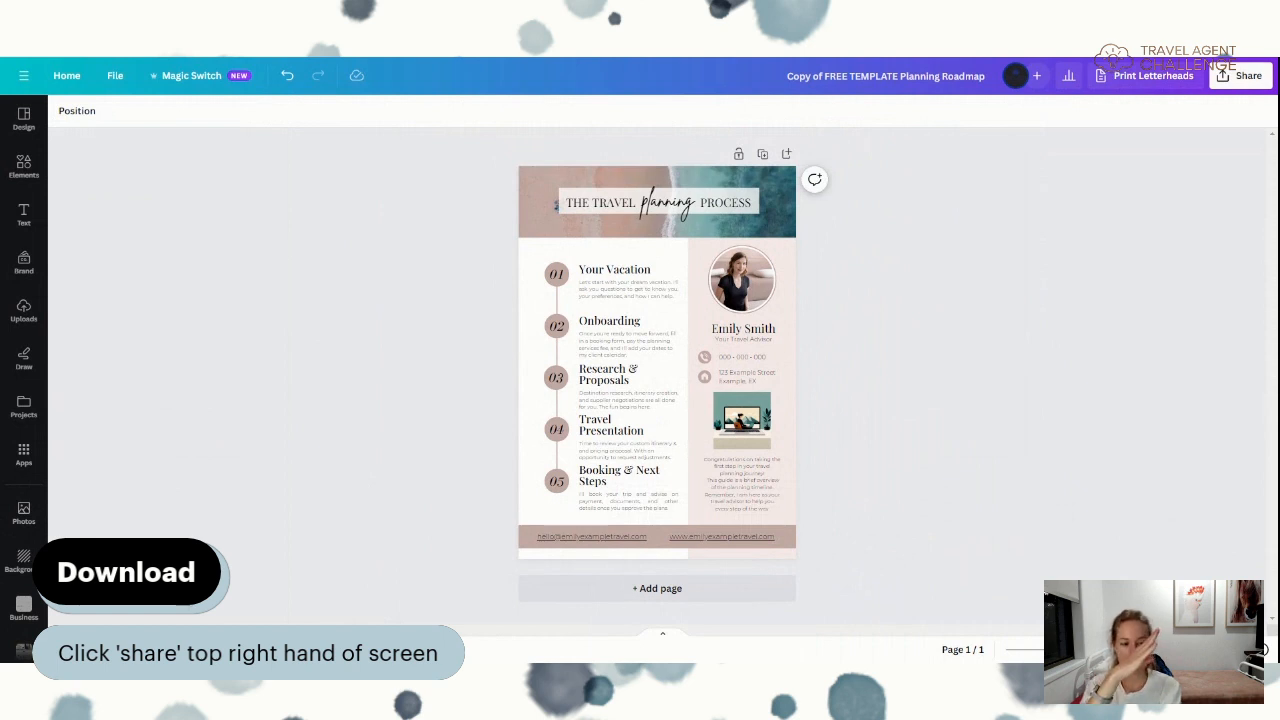
# - Download the design as a PDF Standard file
pyautogui.click(1239, 79)
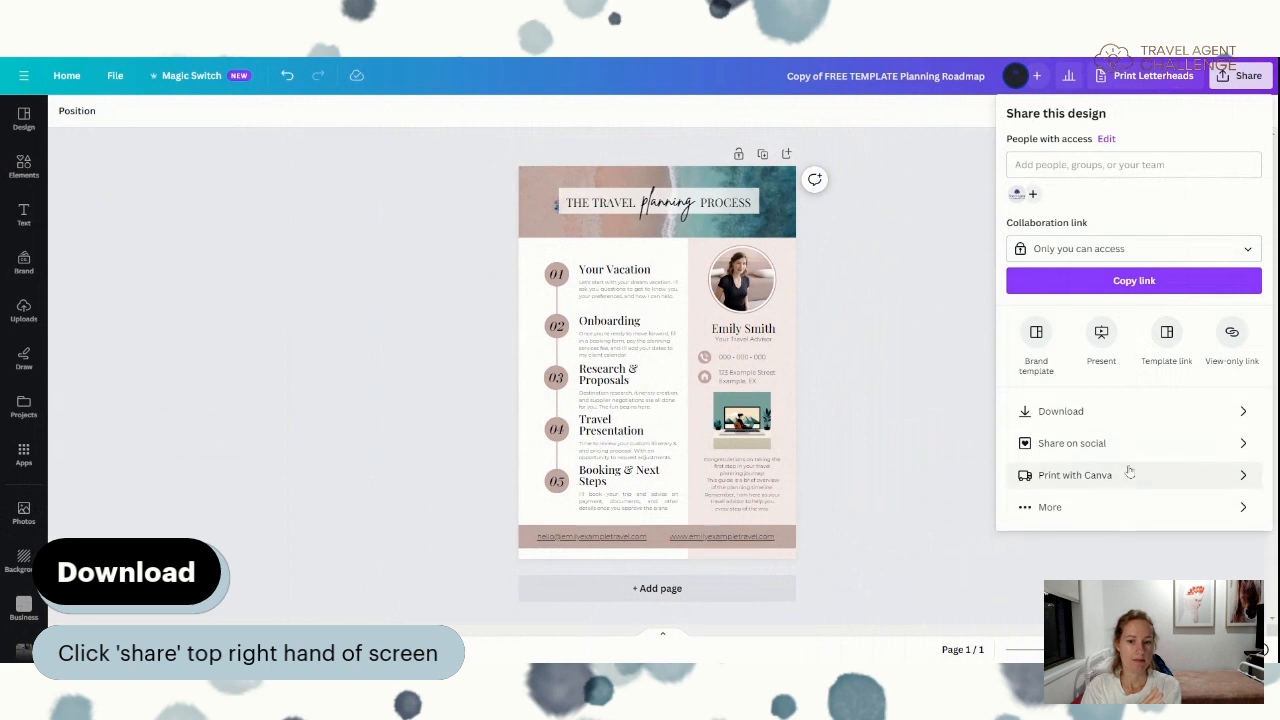
pyautogui.click(1077, 419)
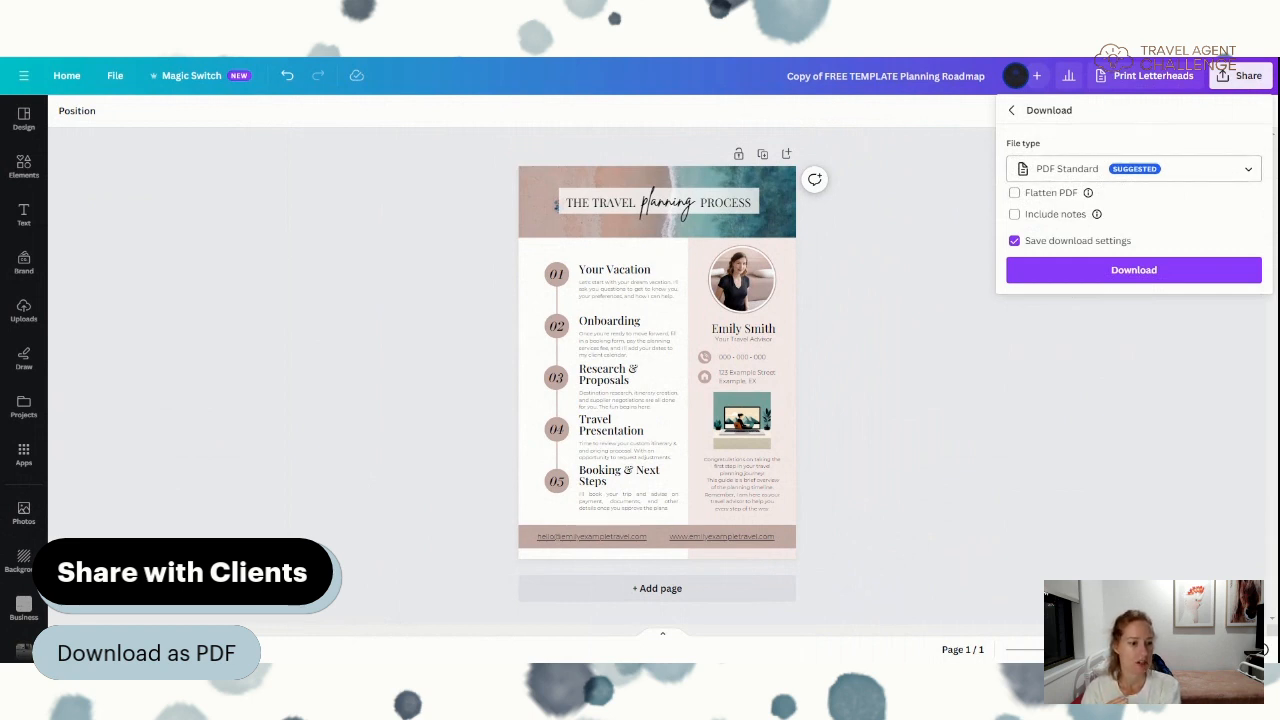
pyautogui.click(1130, 168)
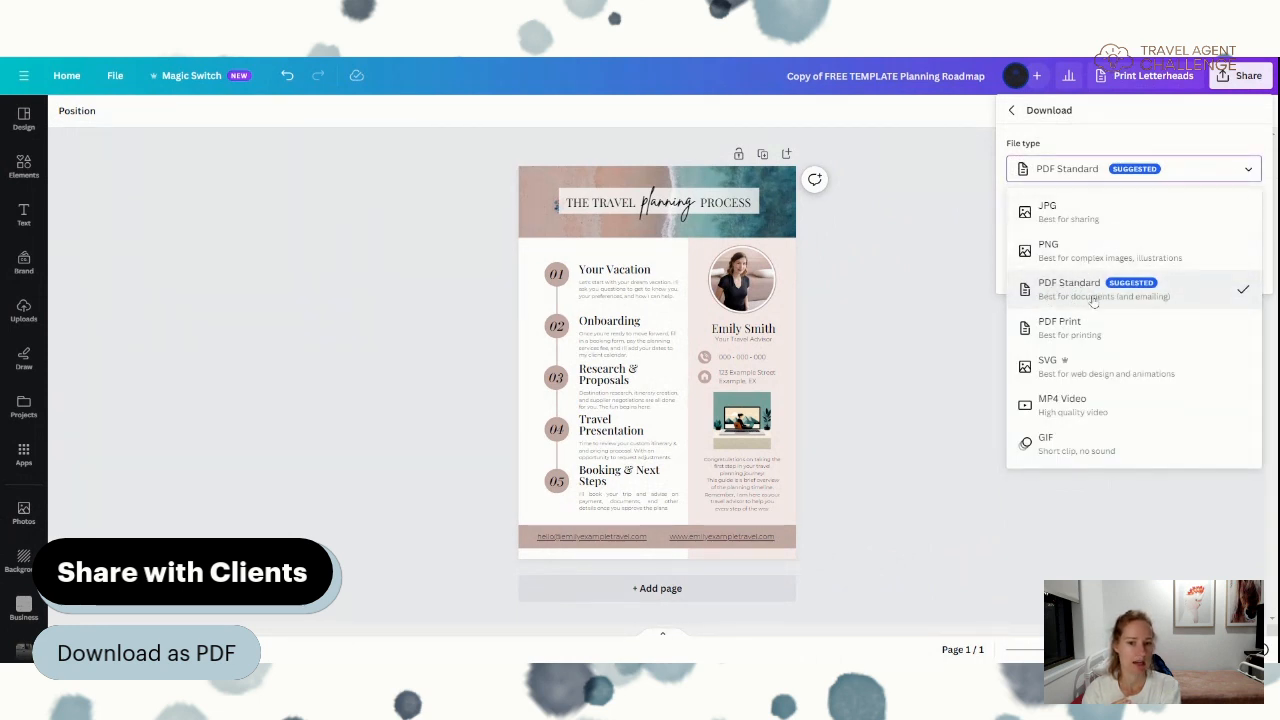
pyautogui.click(1151, 309)
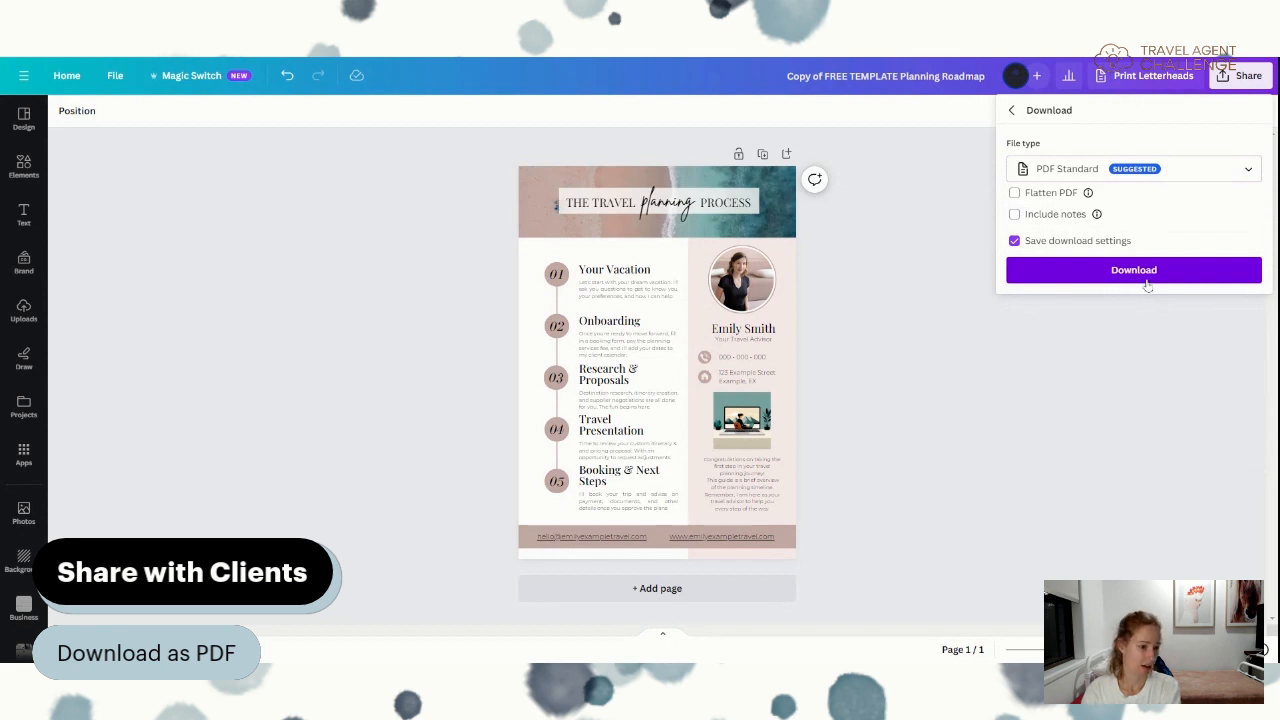
pyautogui.click(1146, 280)
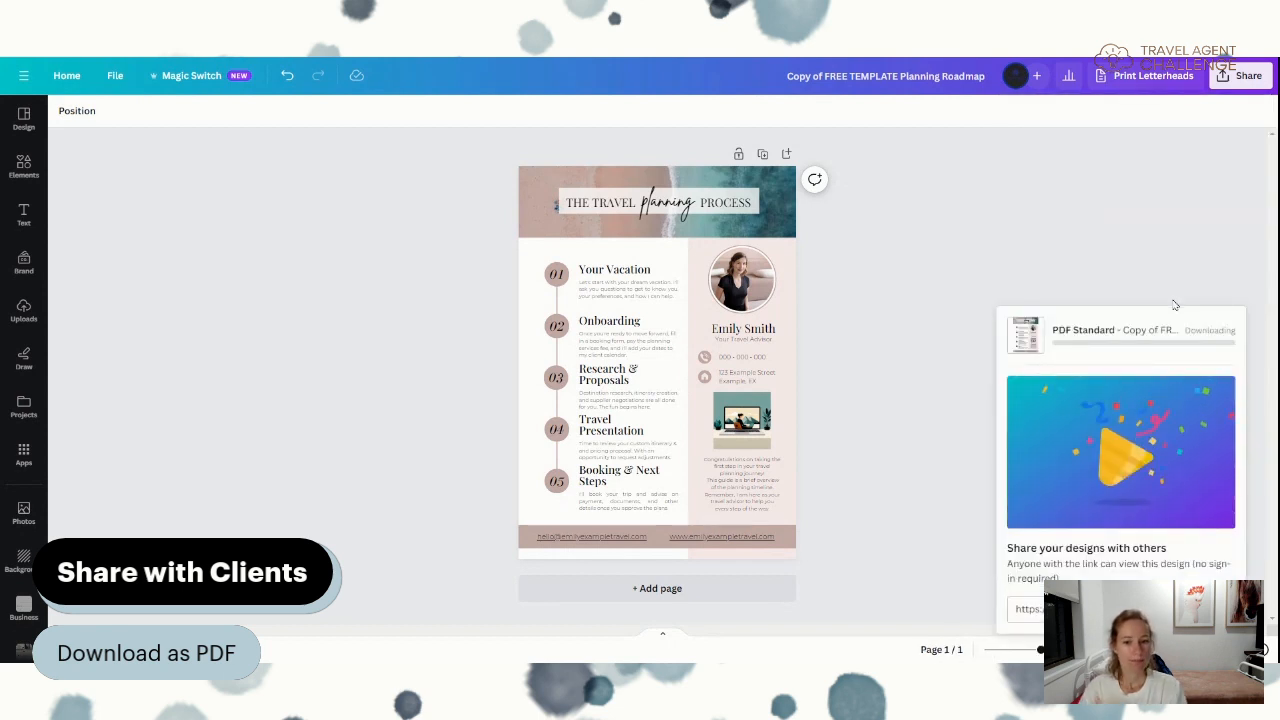